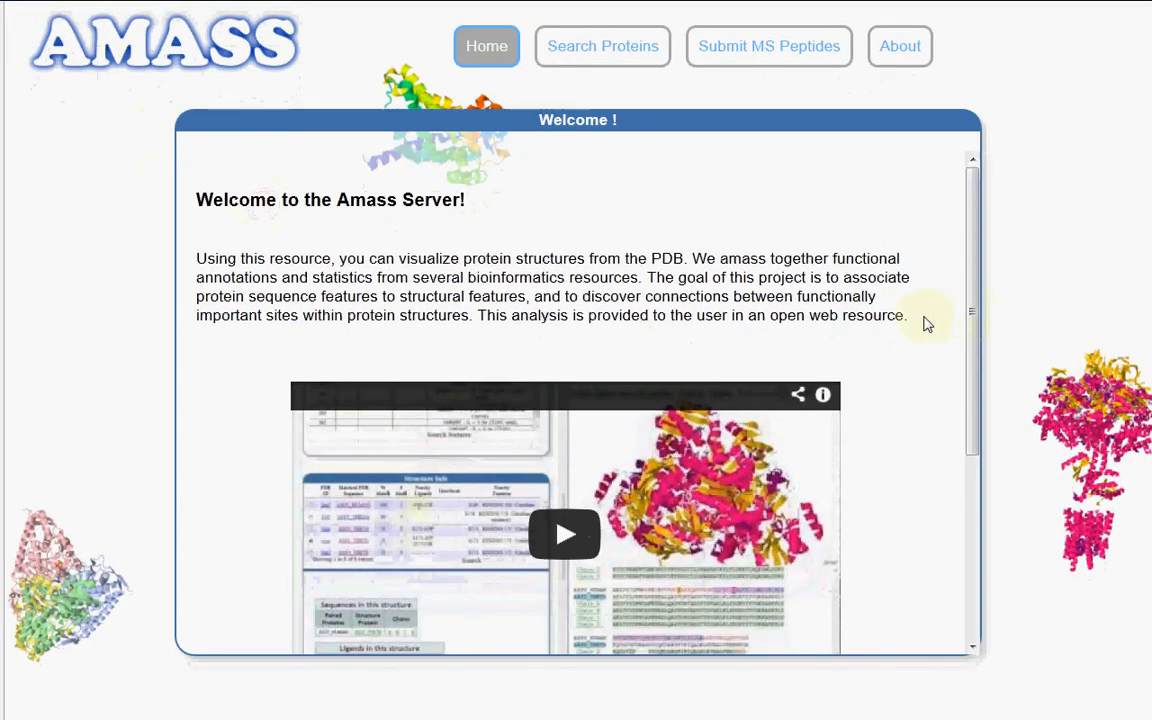
Search for proteins named KRAS across all species and open the RASK_HUMAN entry
scroll(928, 324, "down", 3)
scroll(928, 324, "down", 1)
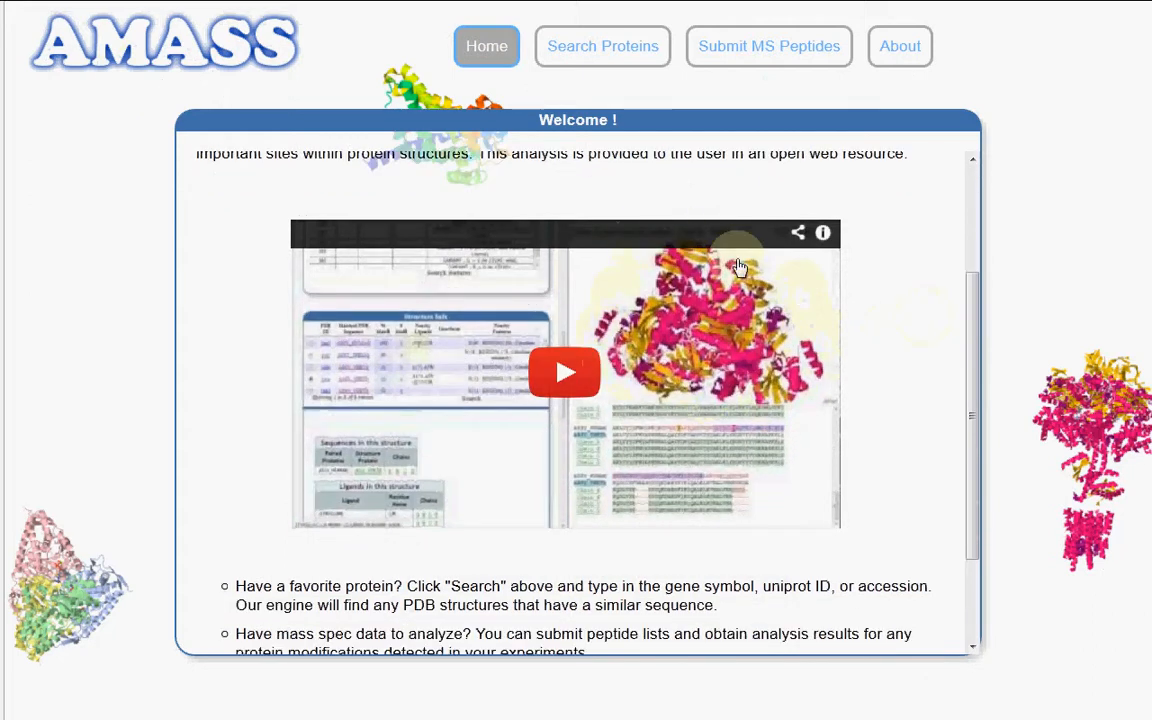
scroll(903, 308, "down", 4)
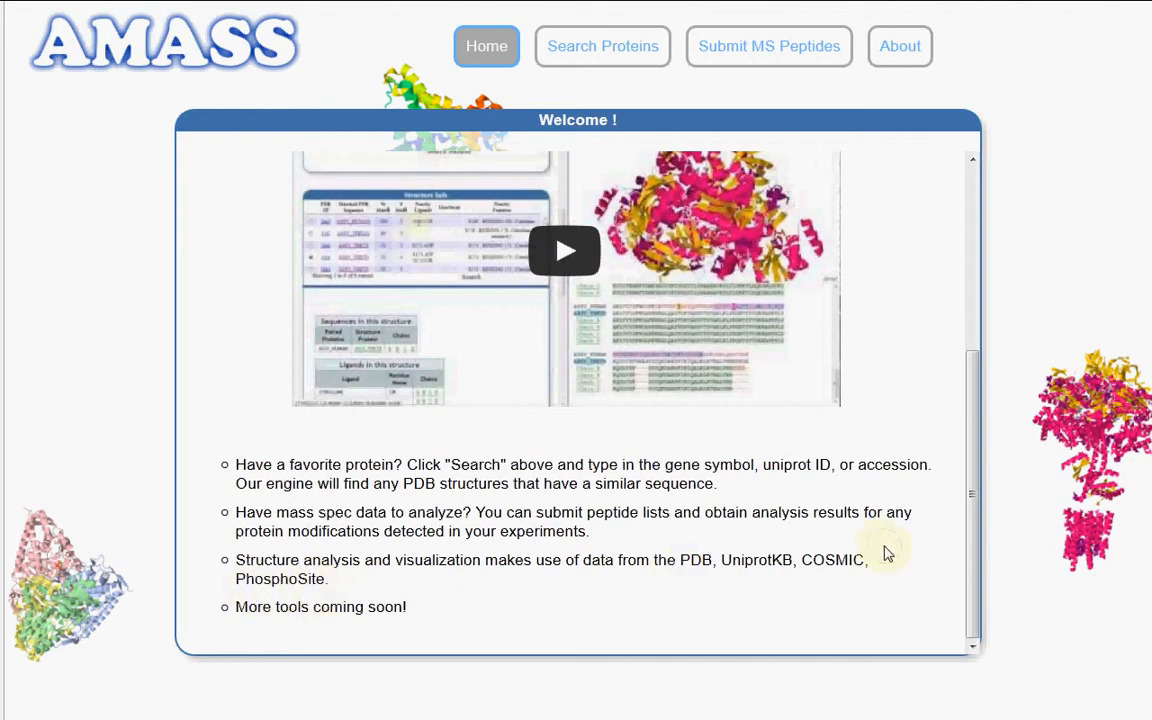
scroll(885, 553, "up", 5)
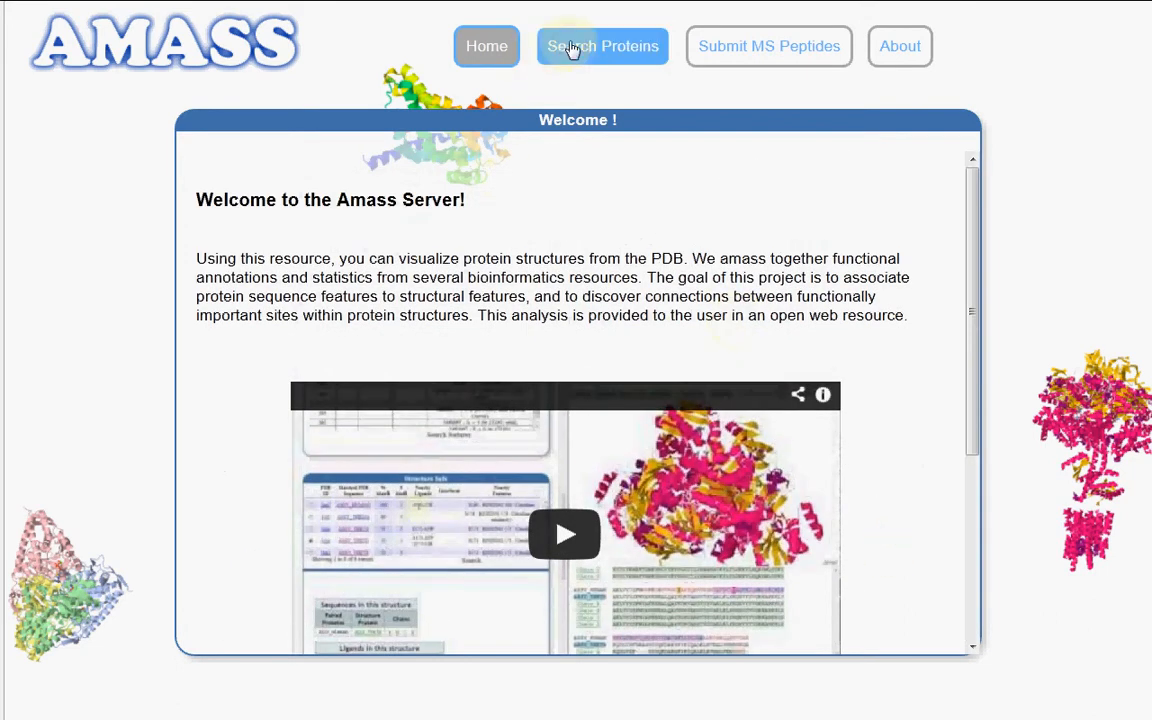
left_click(572, 50)
left_click(303, 330)
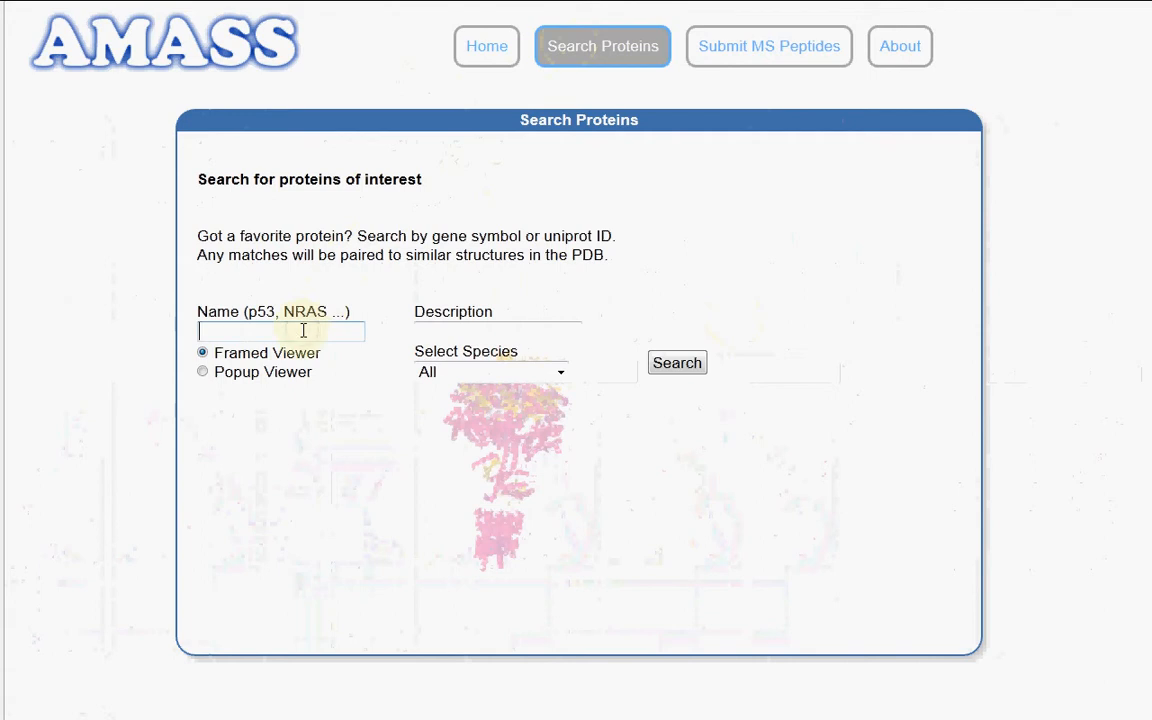
type("KRAS")
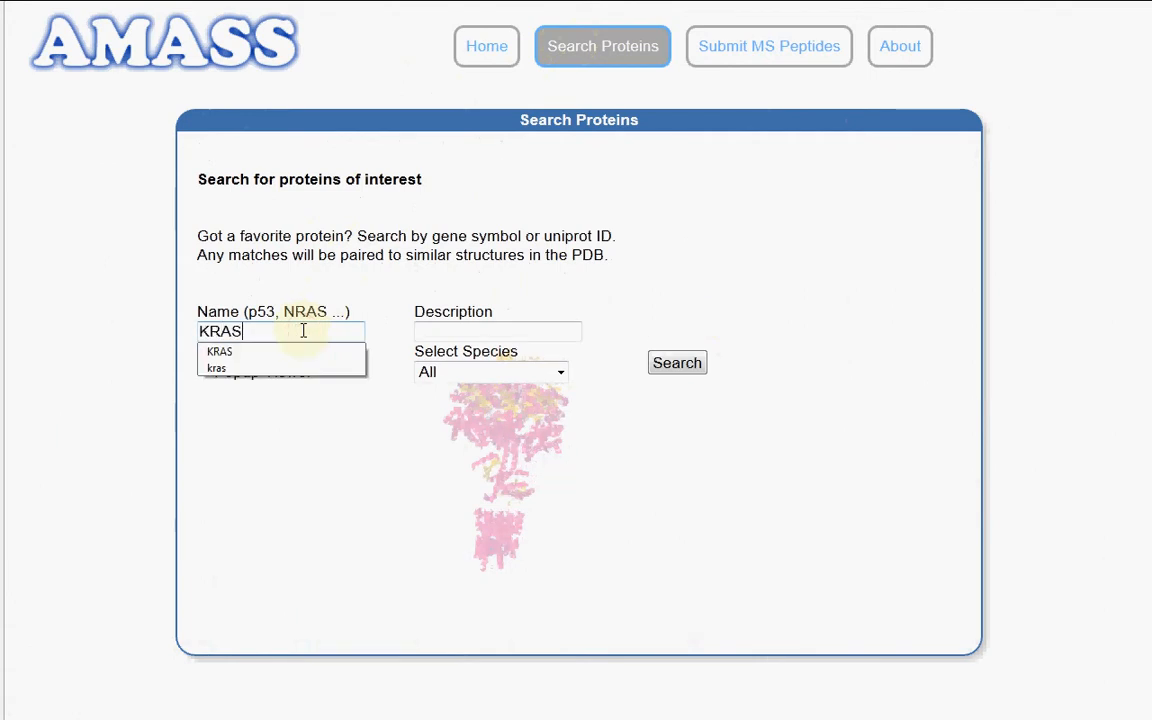
key("Escape")
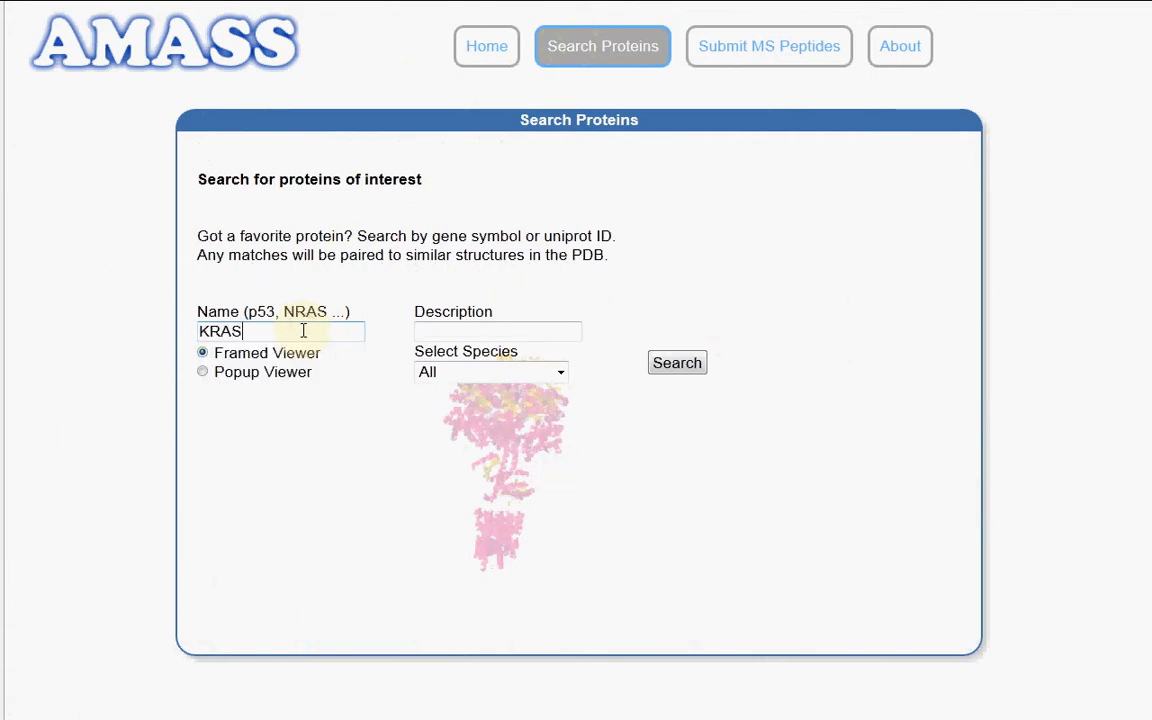
key("Return")
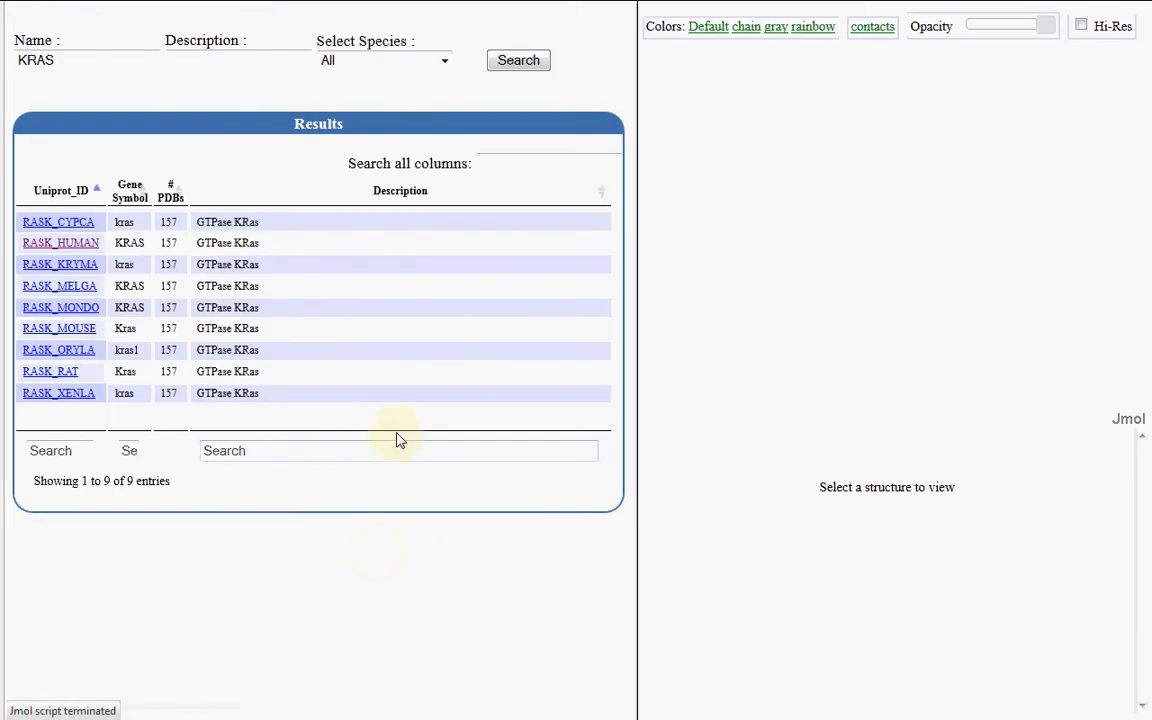
left_click(53, 248)
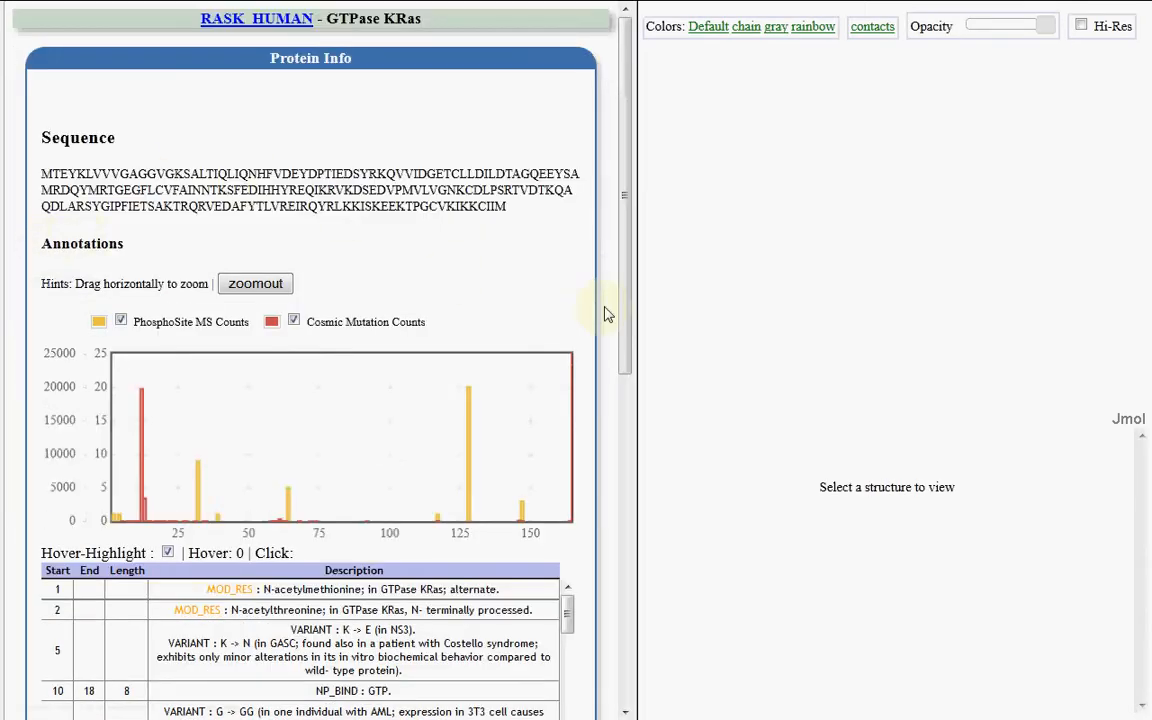
Examine the Cosmic mutation and PhosphoSite MS count peaks in the RASK_HUMAN annotations chart
scroll(612, 298, "down", 2)
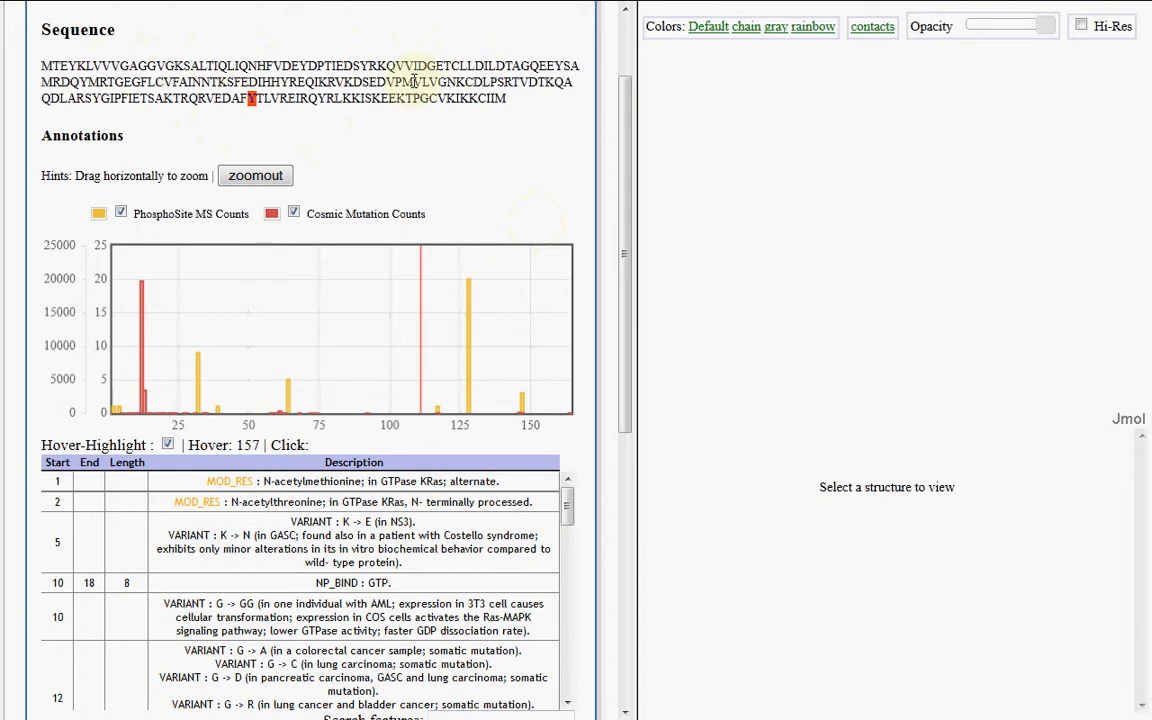
scroll(622, 190, "down", 1)
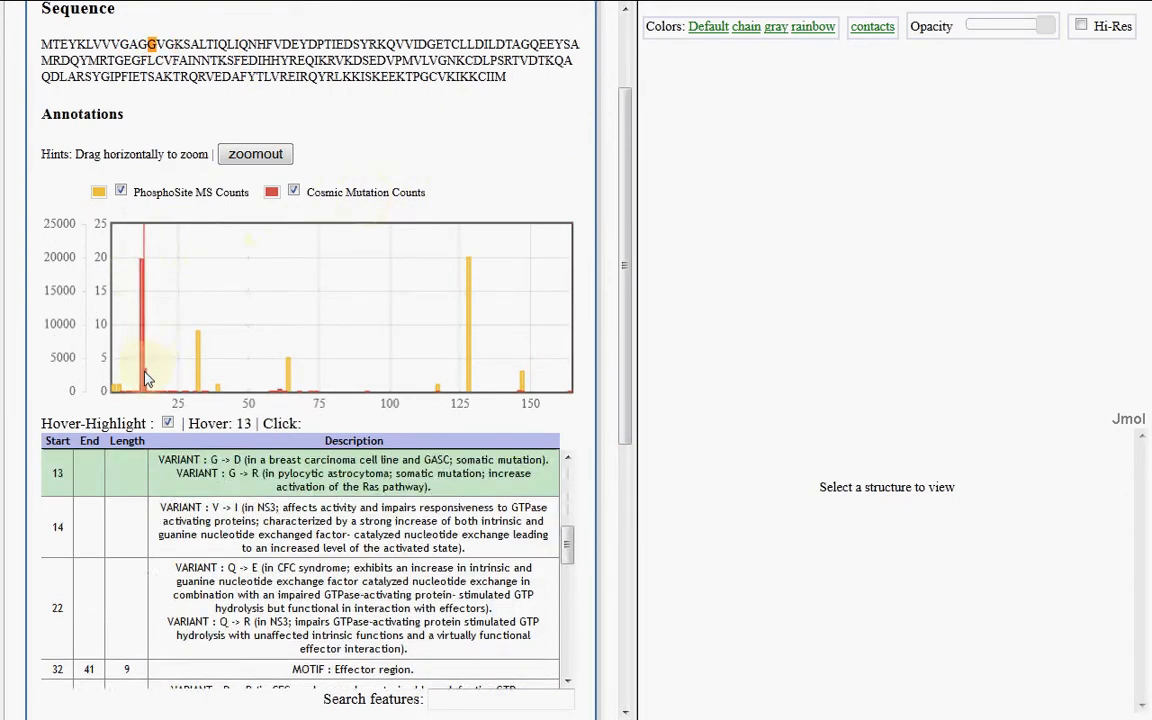
mouse_move(143, 268)
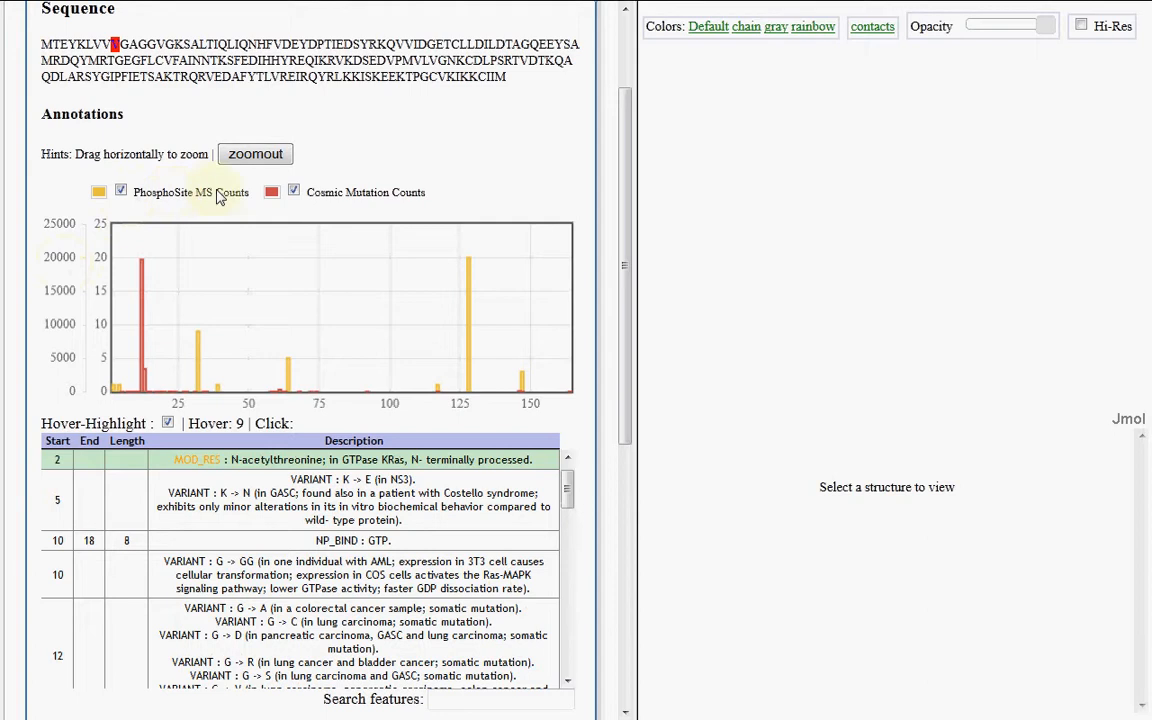
mouse_move(200, 346)
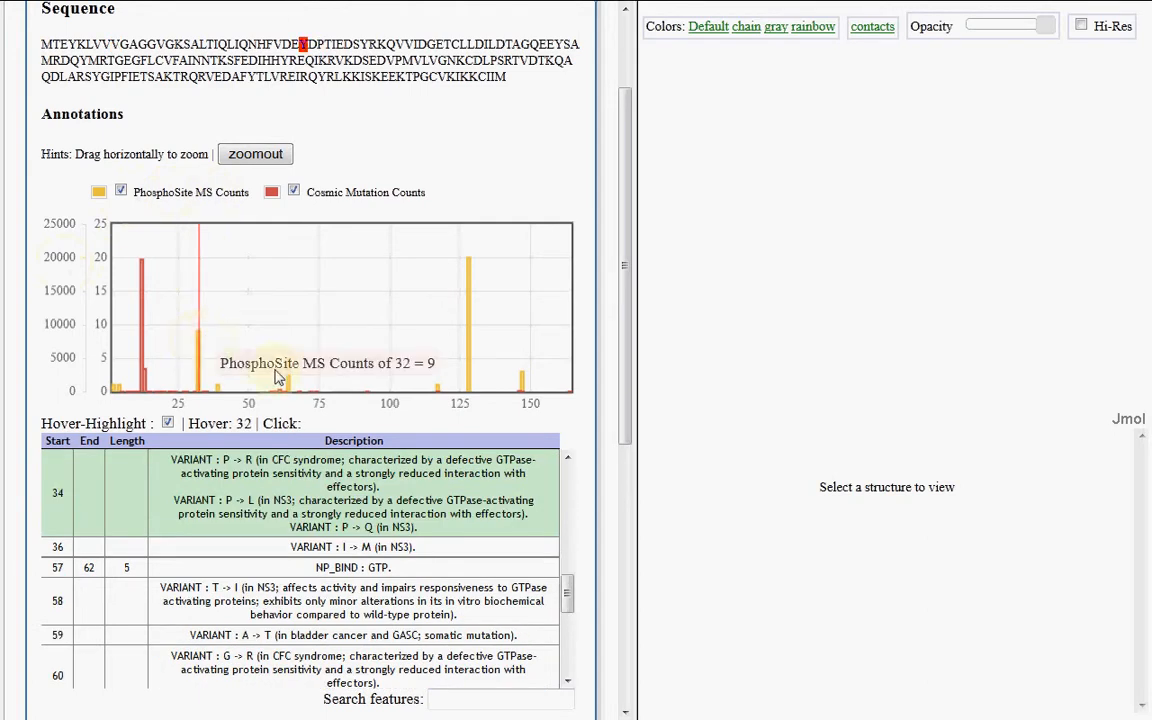
mouse_move(470, 313)
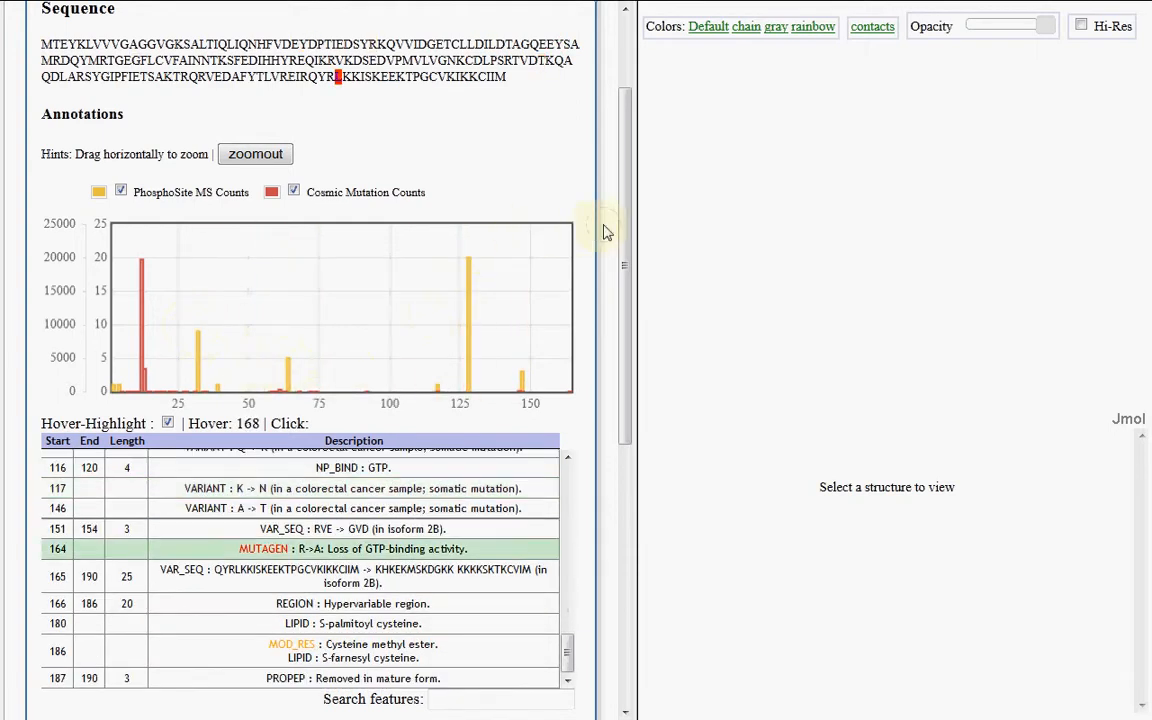
Read through the RASK_HUMAN feature table's variants, binding sites and modifications, and compare them with the chart and sequence
scroll(606, 232, "down", 1)
scroll(600, 240, "down", 1)
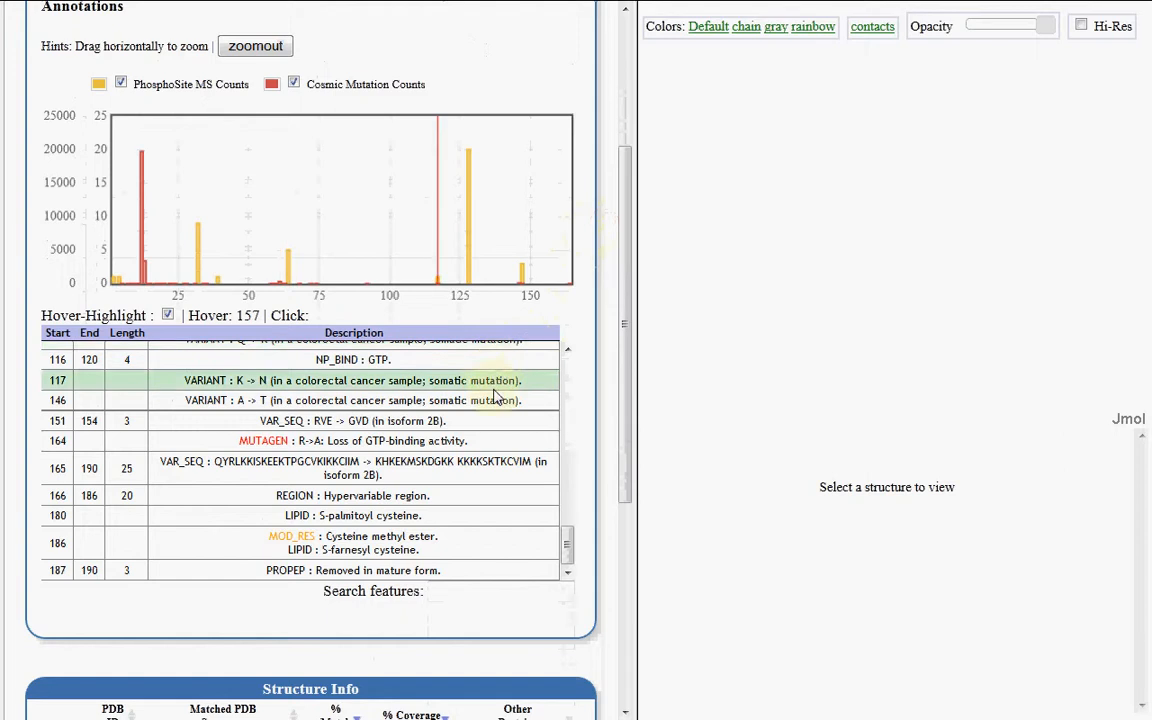
scroll(497, 405, "up", 15)
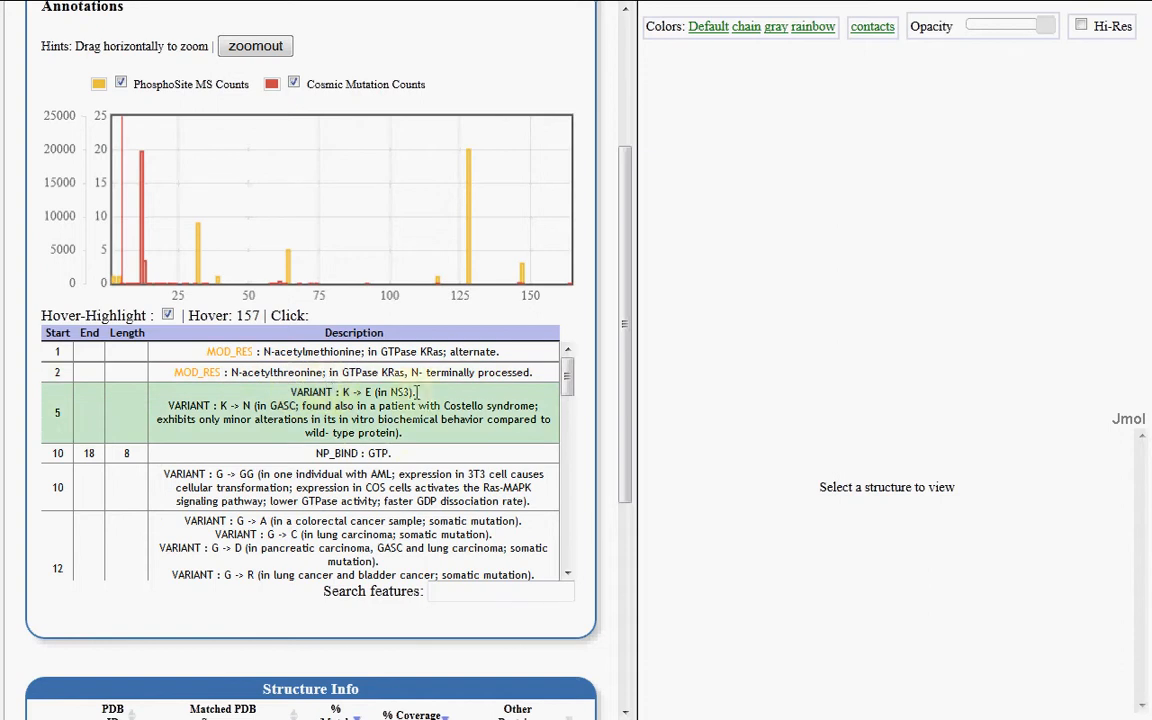
scroll(290, 420, "down", 5)
scroll(300, 430, "down", 3)
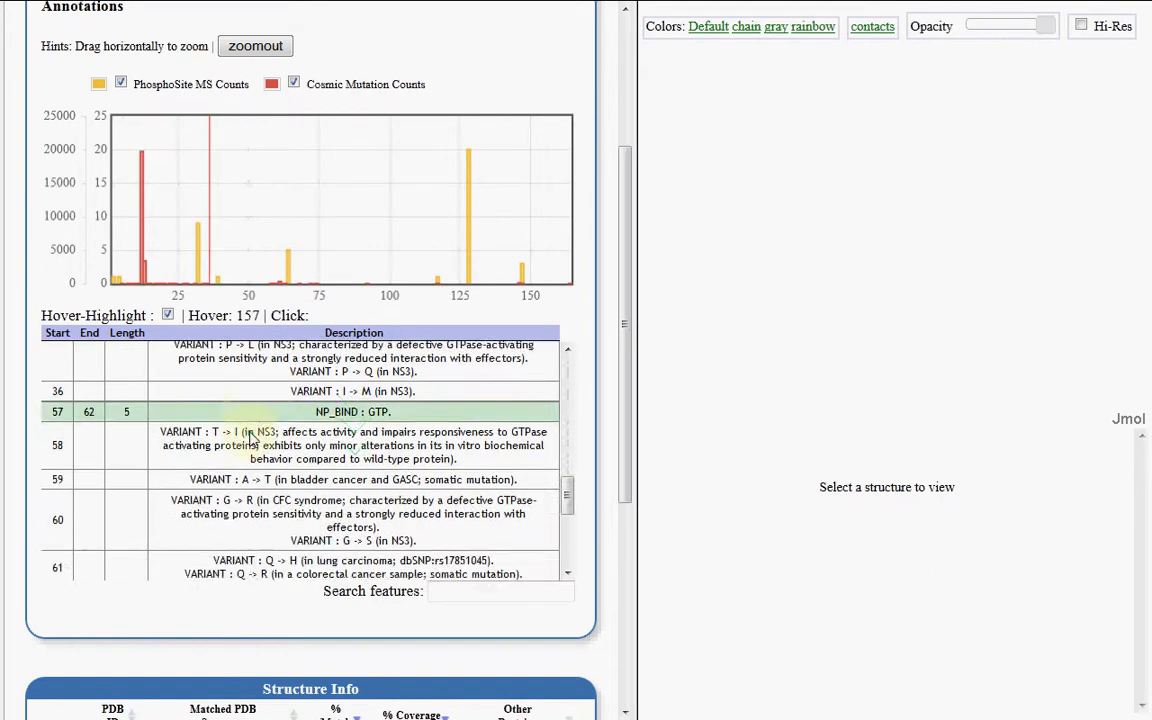
scroll(350, 410, "up", 2)
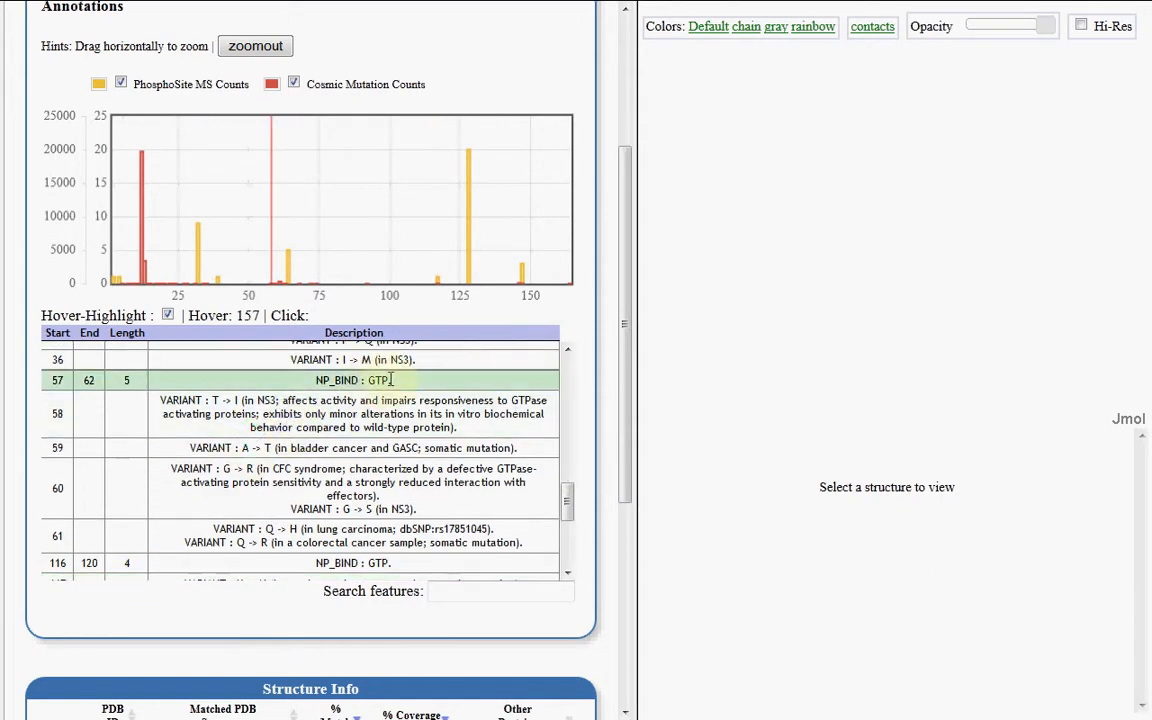
scroll(381, 385, "down", 3)
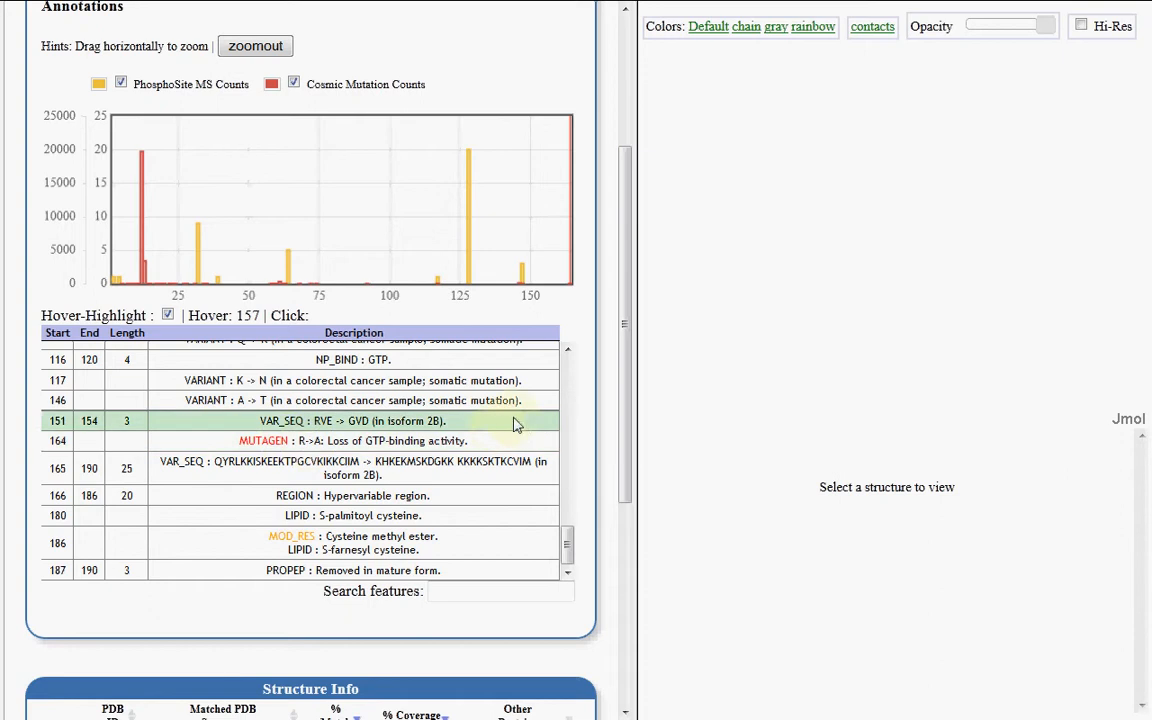
scroll(589, 386, "up", 1)
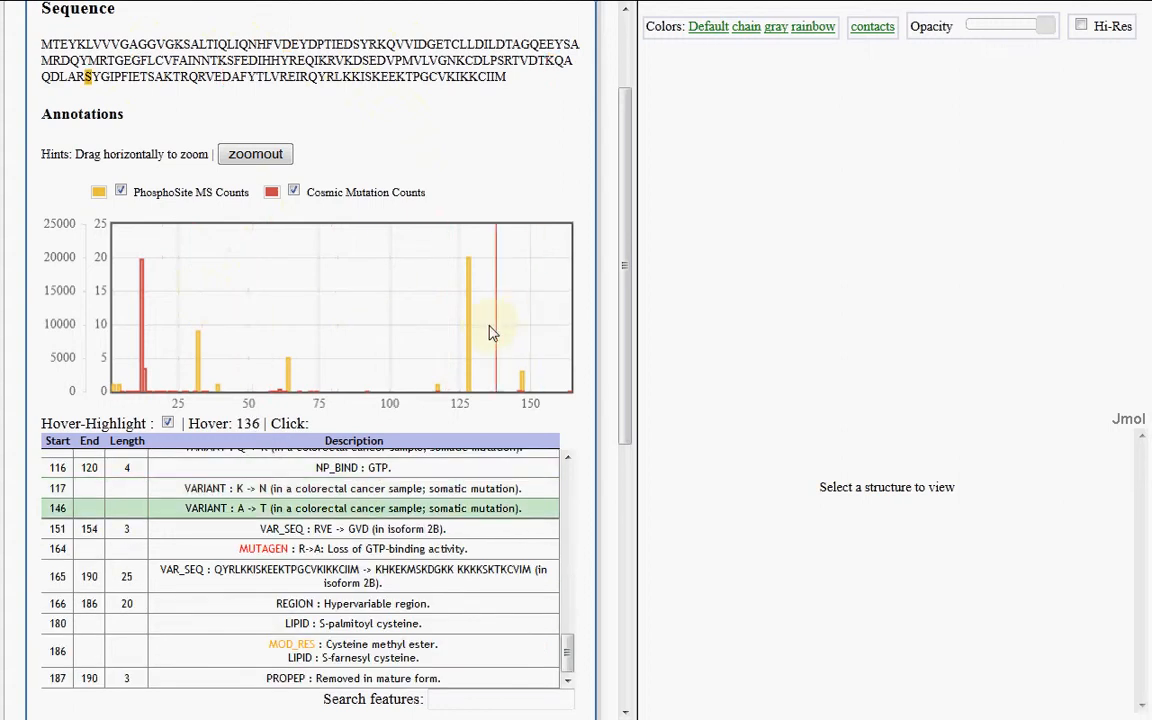
Review the matched PDB structures by match and coverage, and load structure 4dst for viewing
scroll(265, 565, "down", 3)
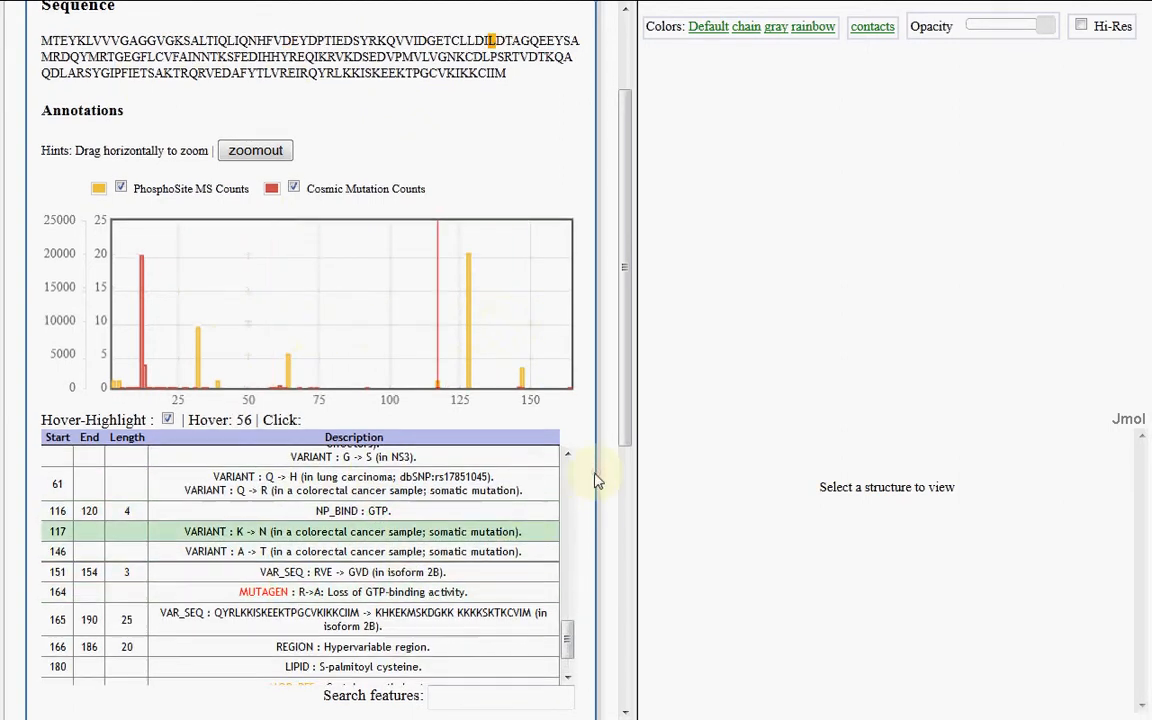
scroll(593, 482, "down", 5)
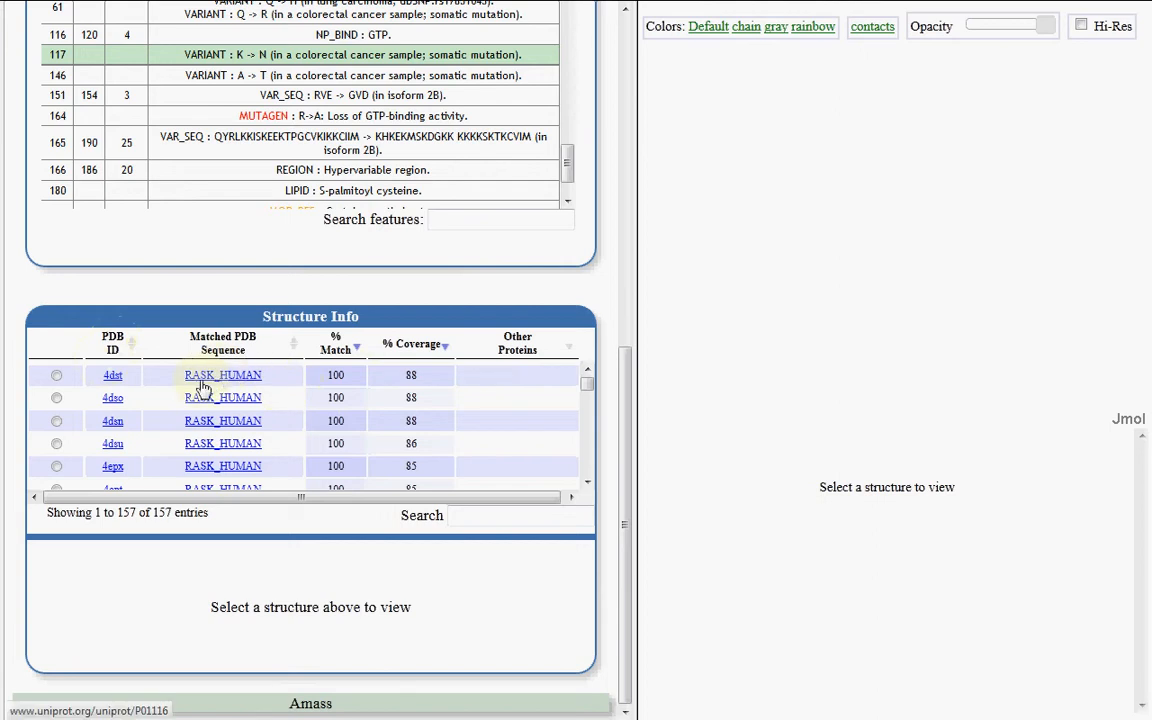
scroll(324, 370, "down", 3)
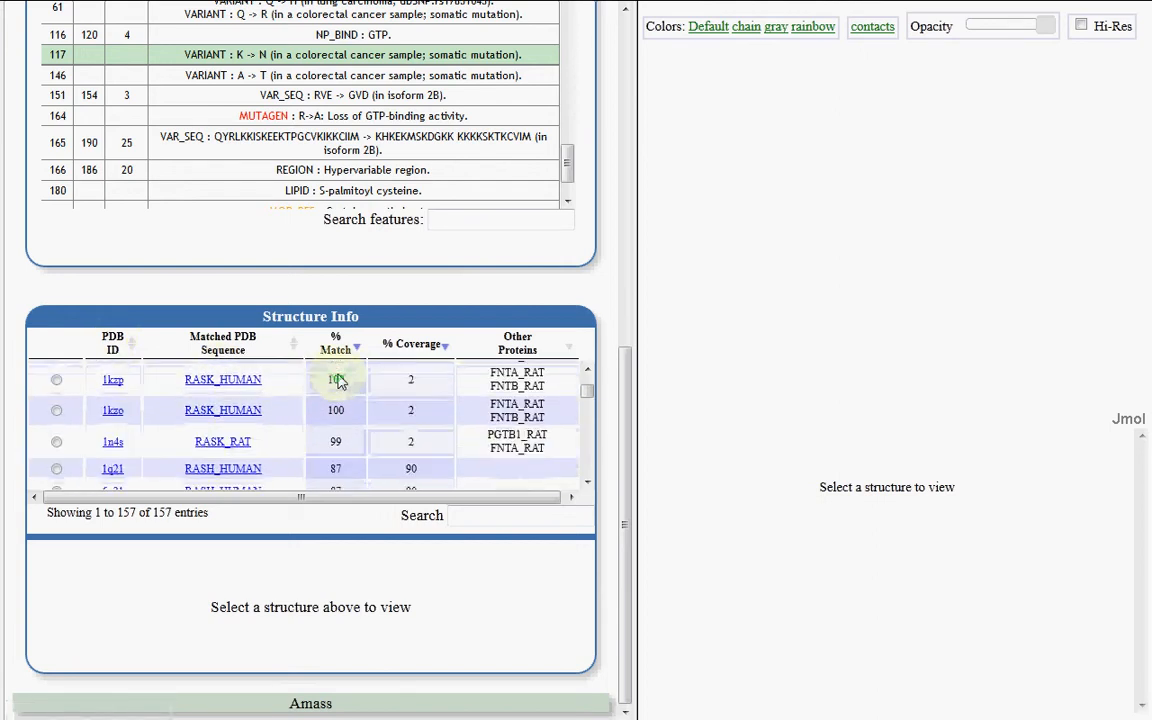
scroll(338, 381, "down", 8)
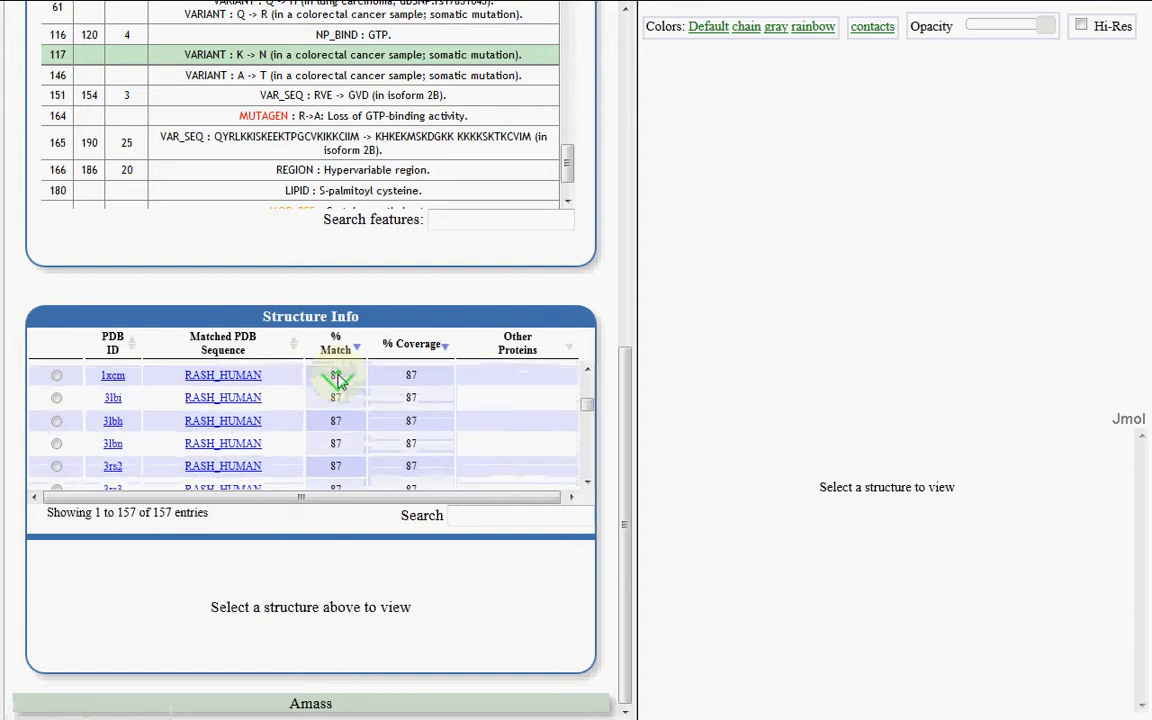
scroll(338, 378, "up", 10)
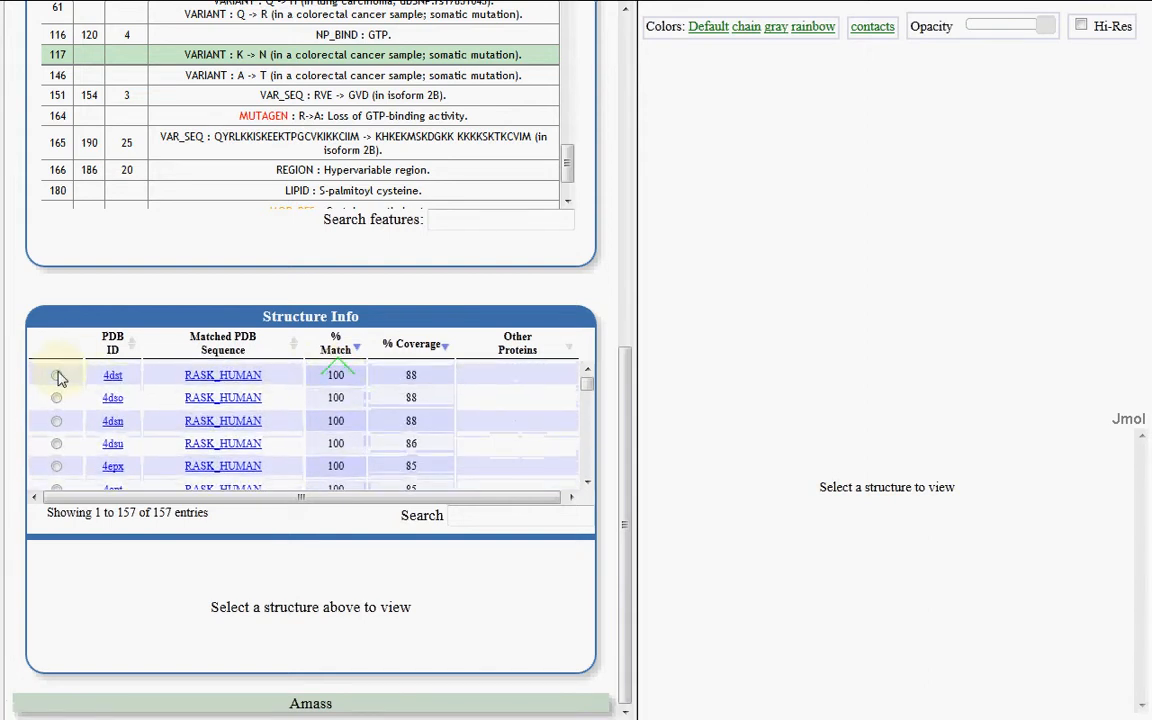
left_click(57, 376)
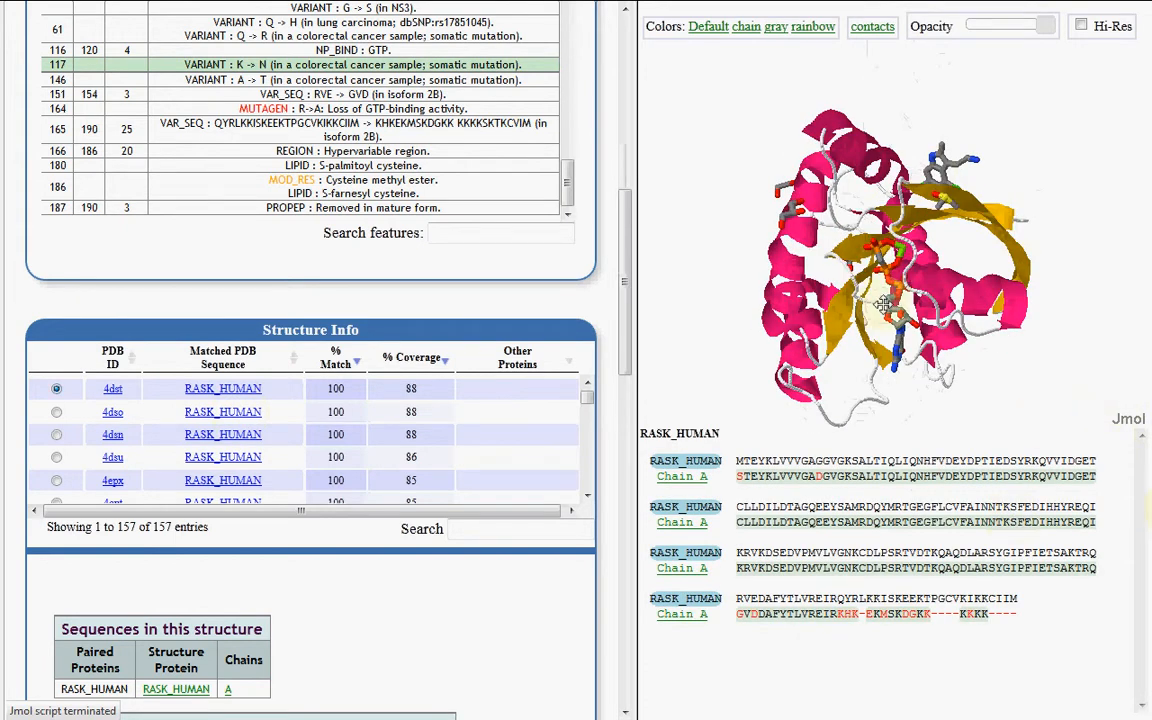
Rotate the 4dst structure and inspect the mismatched D residue in the first row of Chain A's alignment
left_click_drag(882, 300, 921, 231)
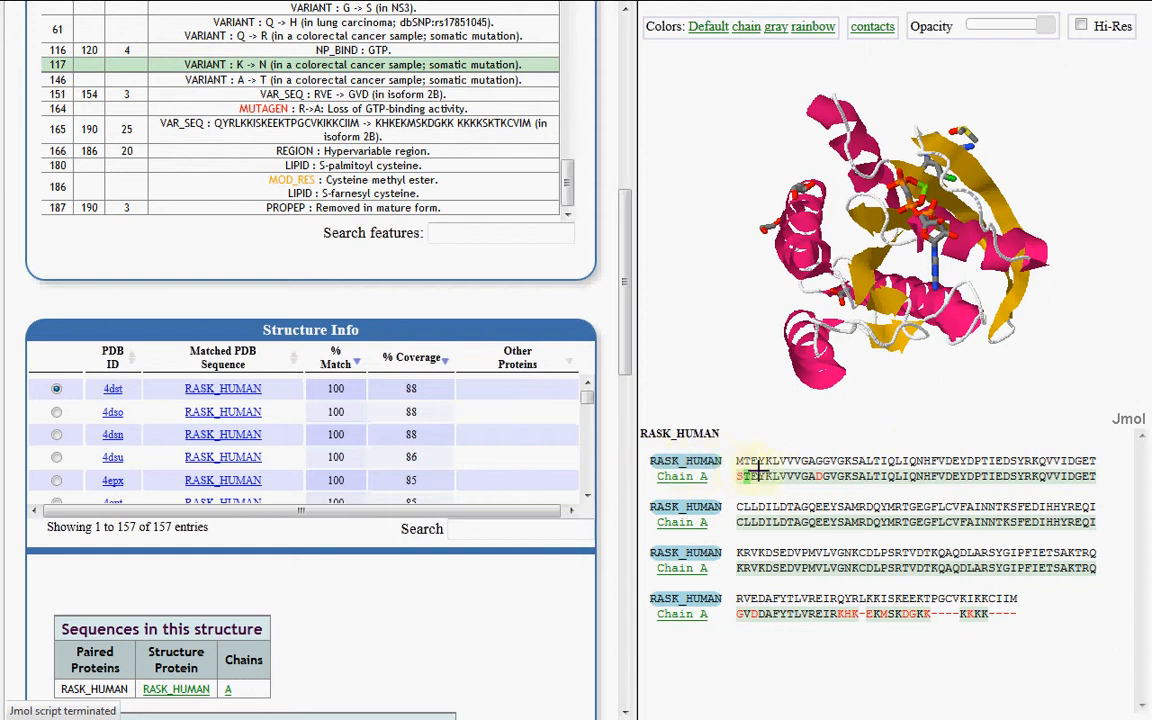
left_click(814, 476)
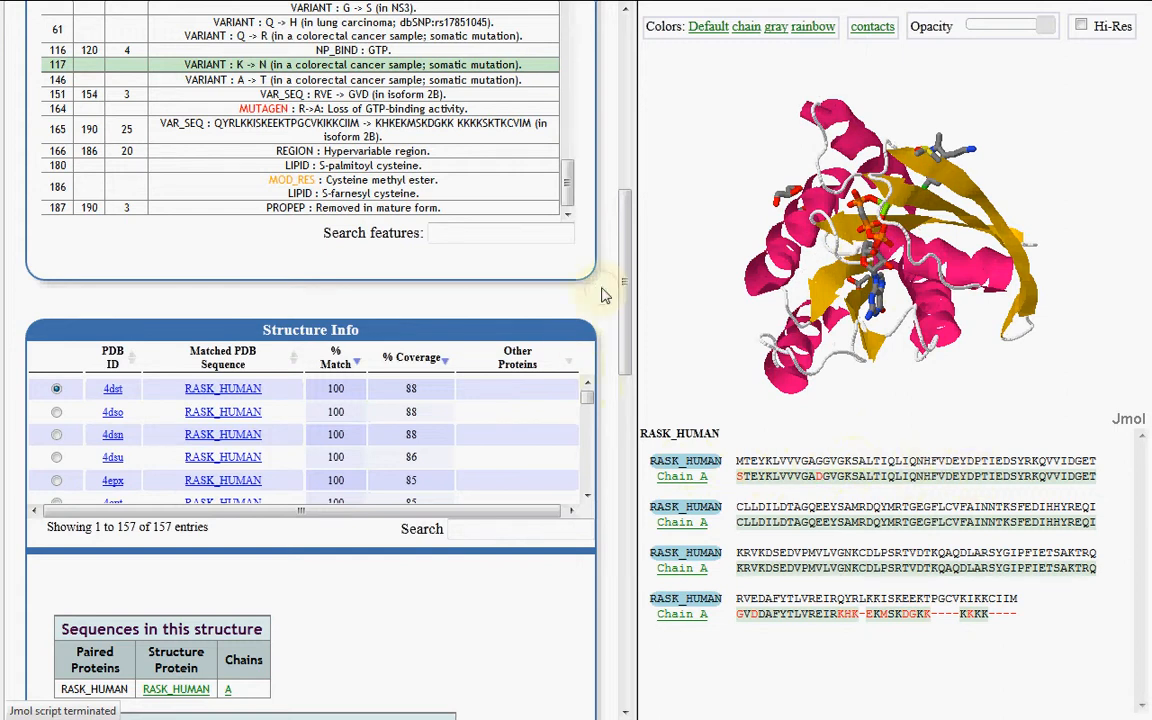
Focus the 3D view on the chain A phosphomethylphosphonic acid guanylate ester (GCP) ligand and rotate it slightly
scroll(605, 293, "down", 4)
scroll(605, 293, "down", 2)
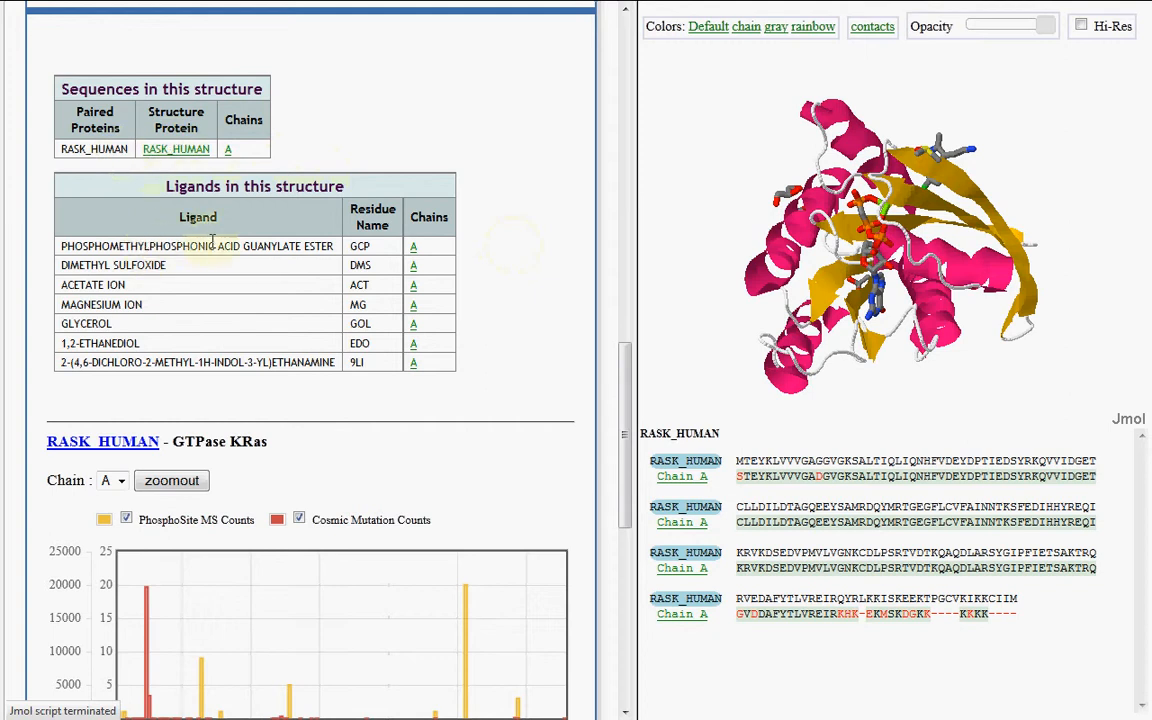
mouse_move(889, 314)
left_mouse_down()
mouse_move(890, 202)
mouse_move(900, 210)
mouse_move(885, 285)
mouse_move(932, 215)
mouse_move(916, 304)
mouse_move(902, 308)
left_mouse_up()
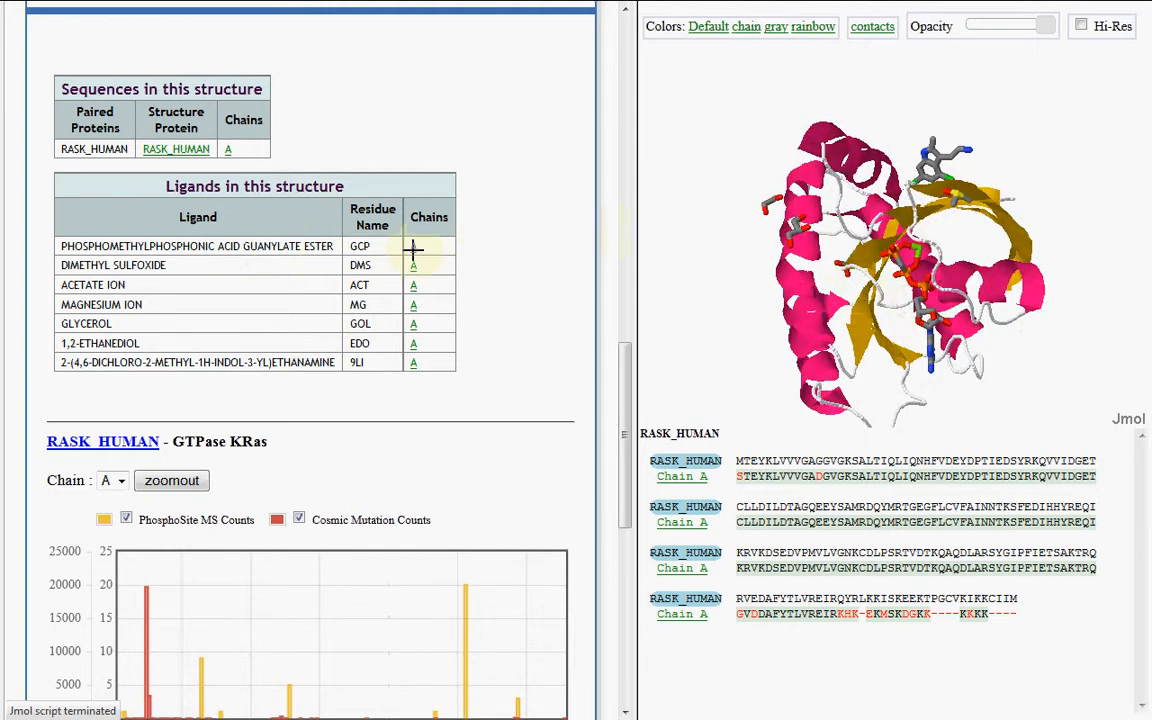
left_click_drag(335, 246, 59, 246)
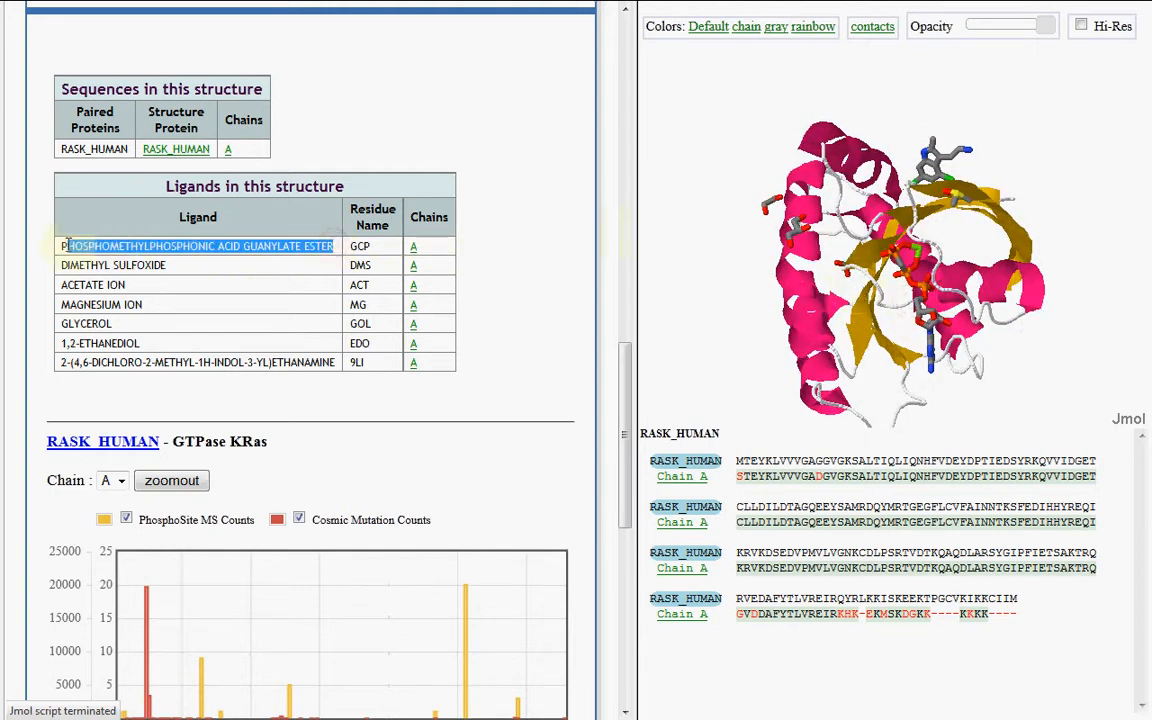
left_click(366, 254)
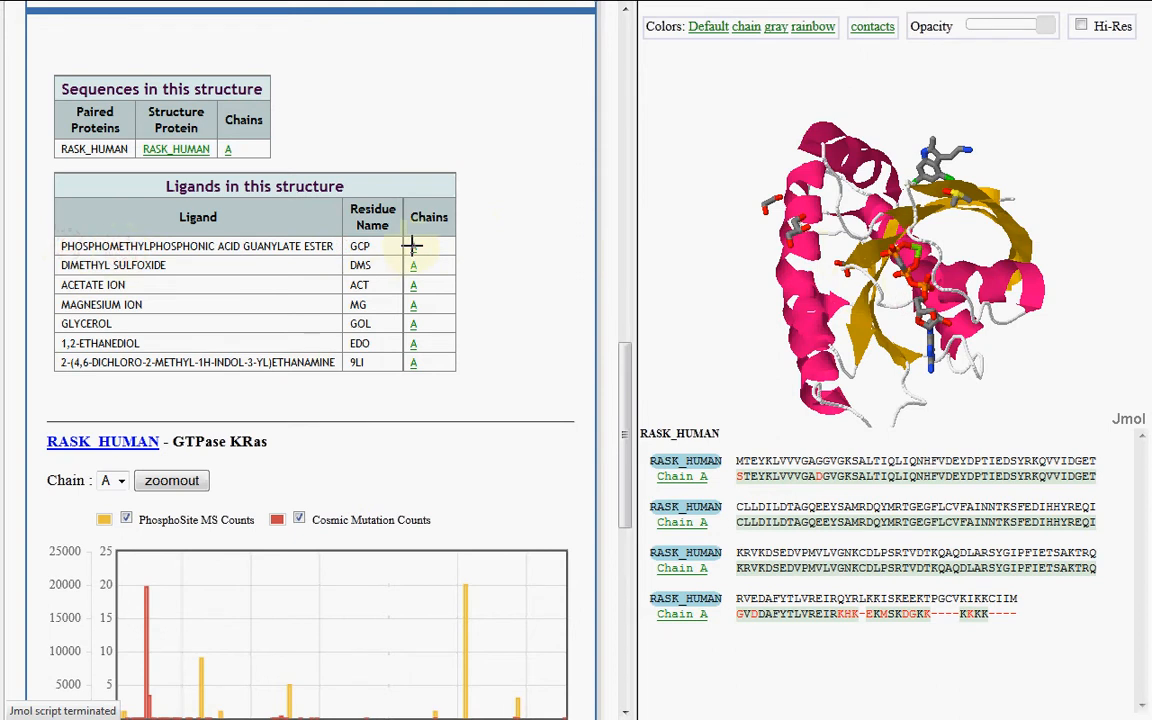
left_click(413, 246)
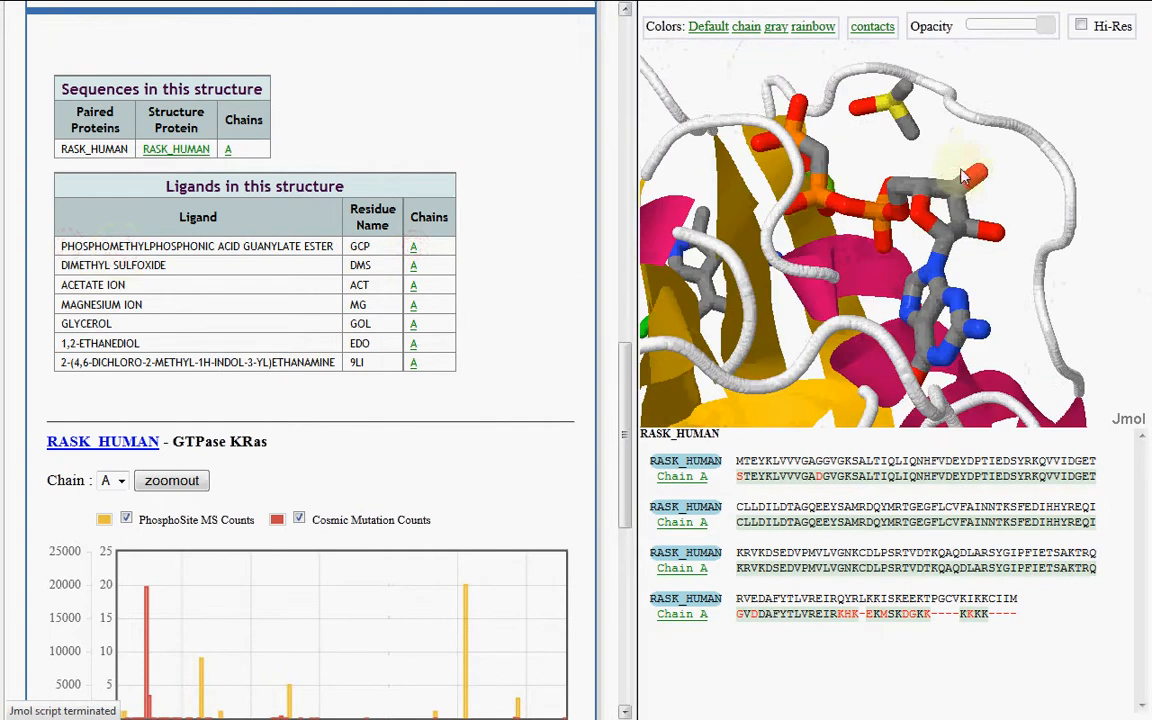
mouse_move(962, 176)
left_mouse_down()
mouse_move(1005, 265)
mouse_move(918, 221)
mouse_move(956, 185)
left_mouse_up()
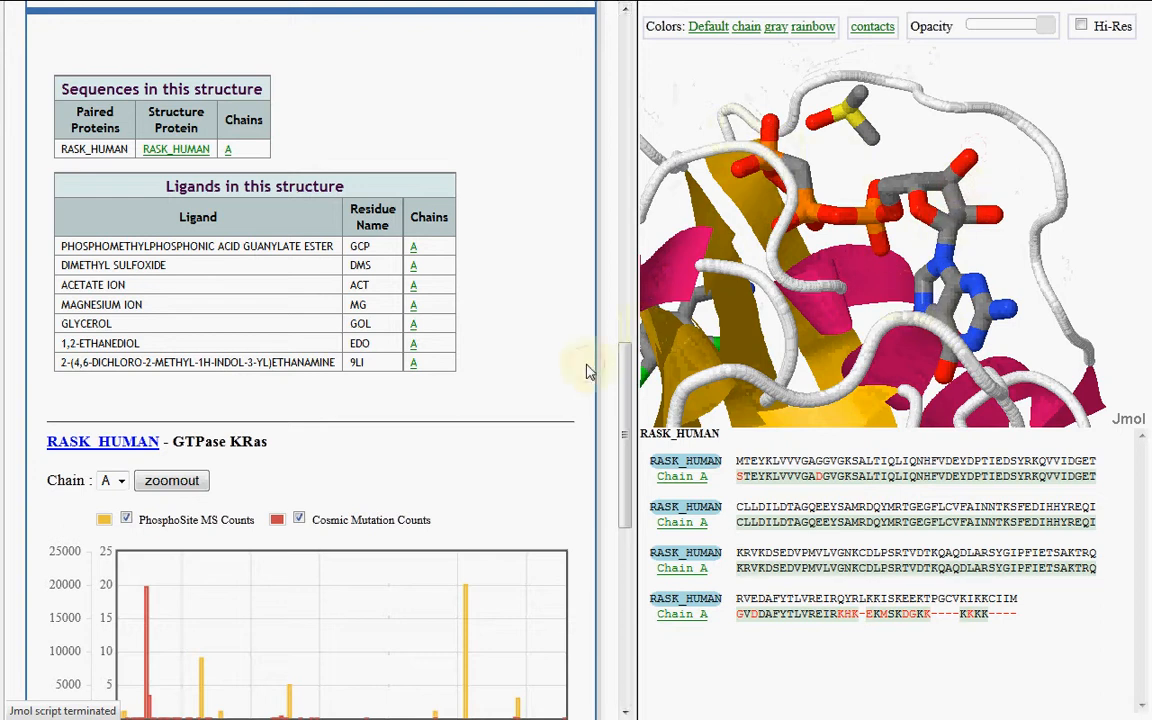
Zoom the chain A annotation chart to about residues 6–38, show residue 12 in the 3D structure, and rotate to view it
scroll(590, 371, "down", 5)
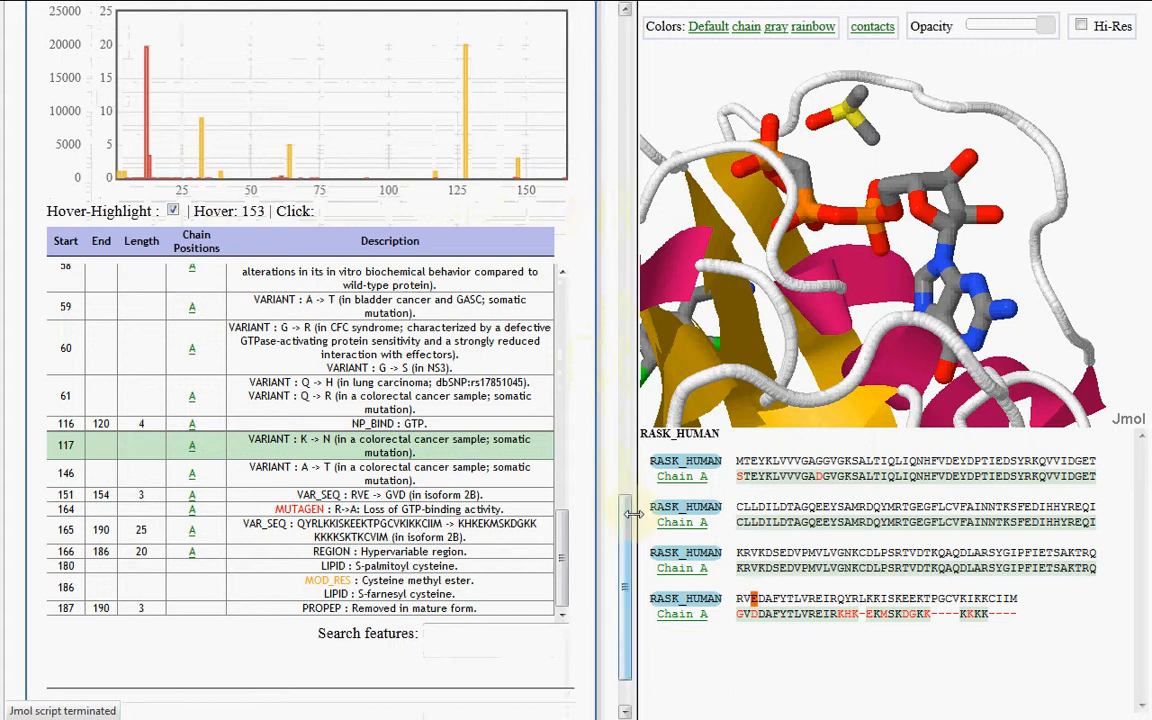
left_click_drag(625, 519, 624, 508)
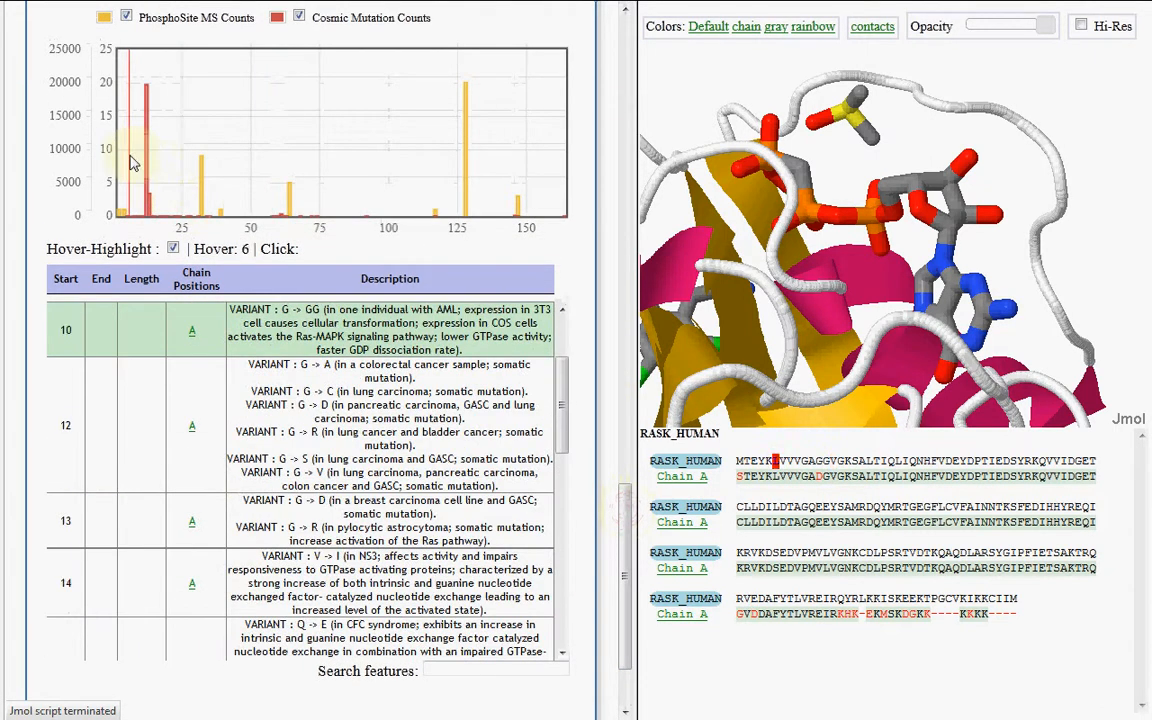
left_click_drag(131, 163, 215, 172)
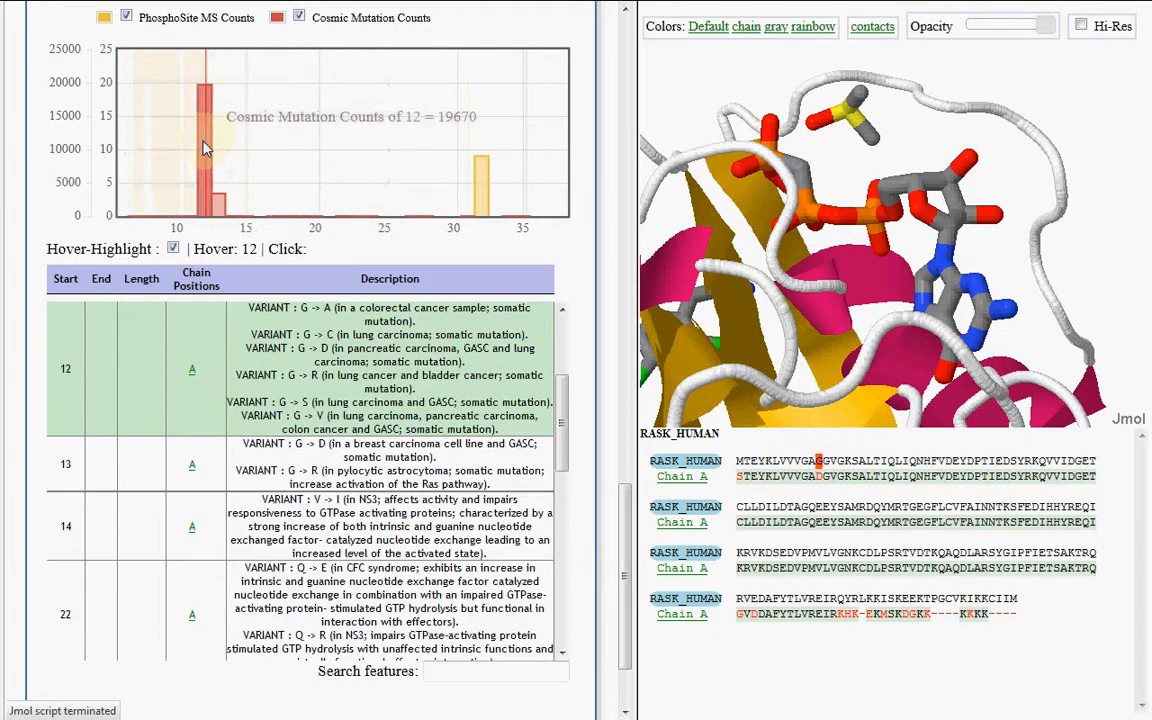
left_click(204, 148)
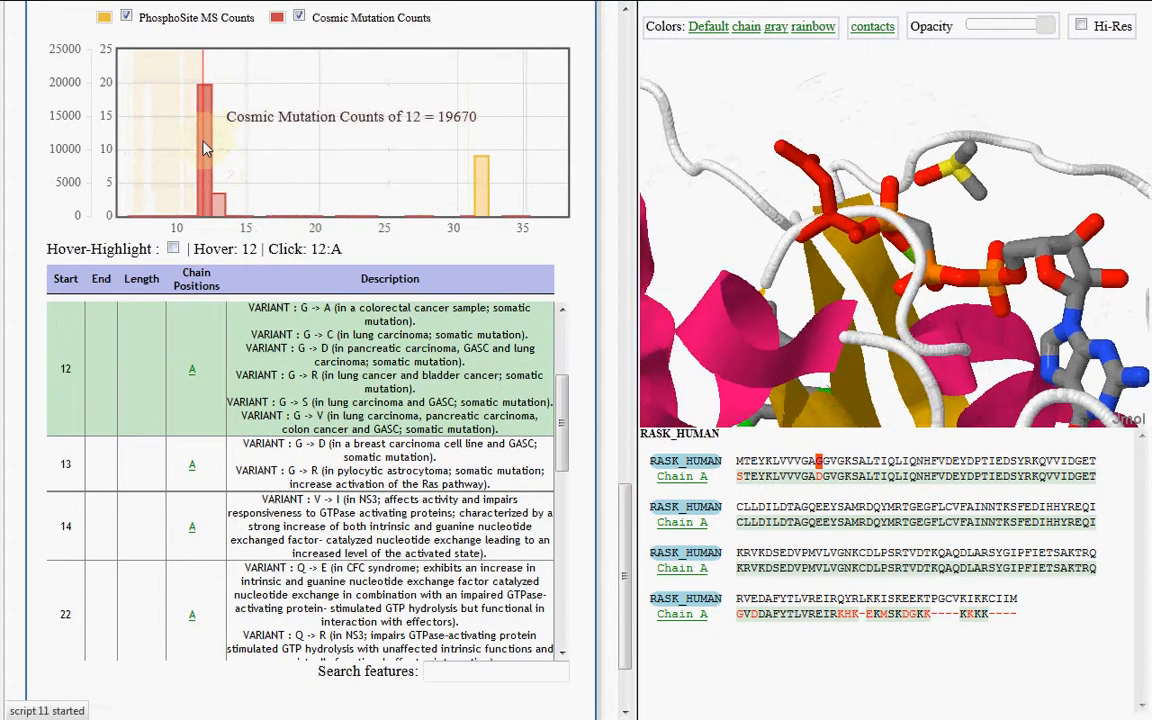
left_click_drag(848, 174, 878, 258)
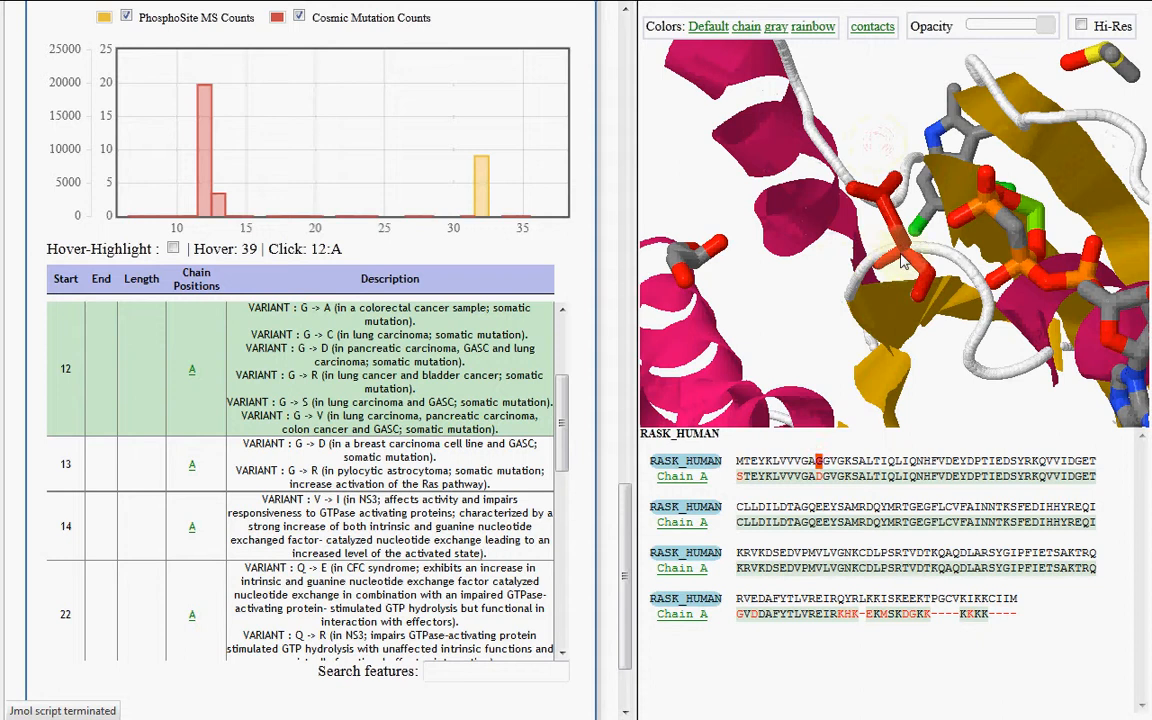
left_click(817, 478)
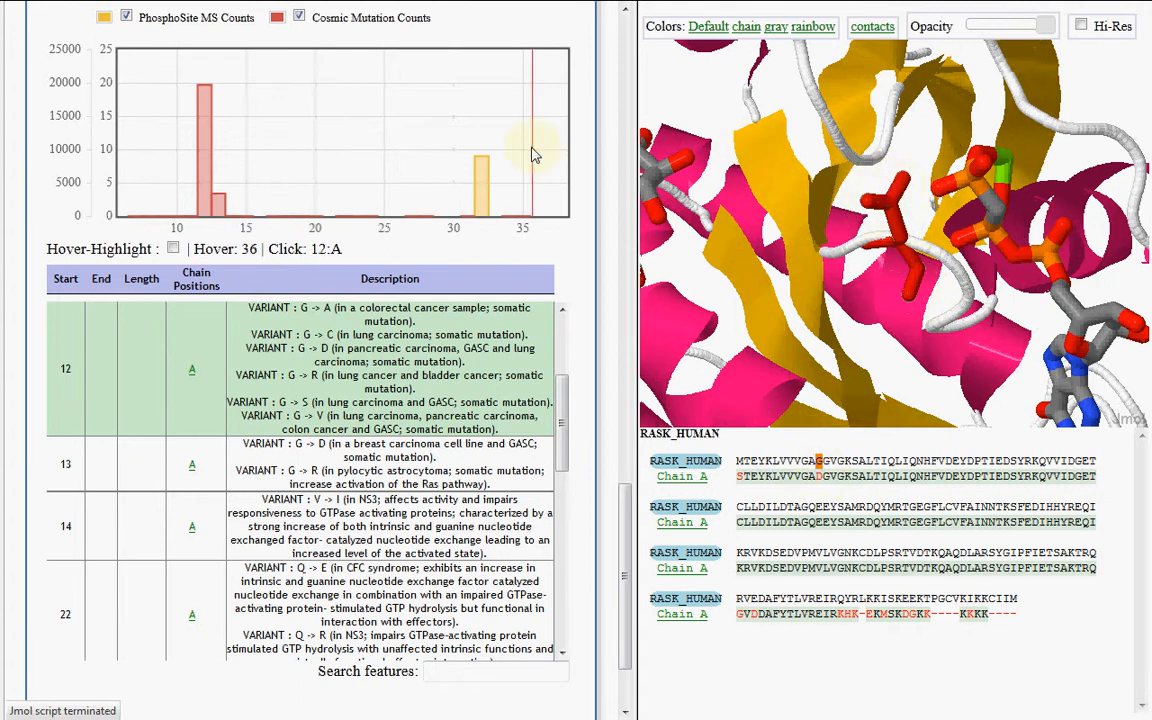
Show the PhosphoSite peak residue 32 of chain A in 3D and rotate to compare it with residue 12 and the ligand
mouse_move(482, 181)
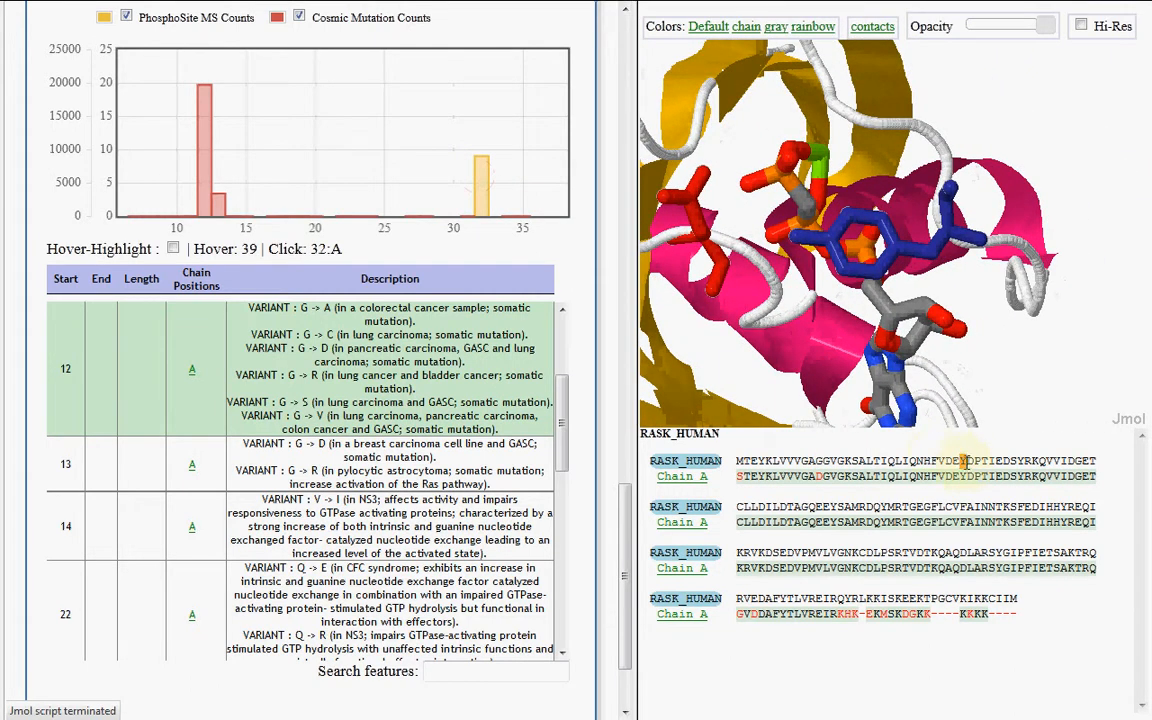
left_click_drag(893, 307, 978, 203)
left_click_drag(989, 213, 888, 316)
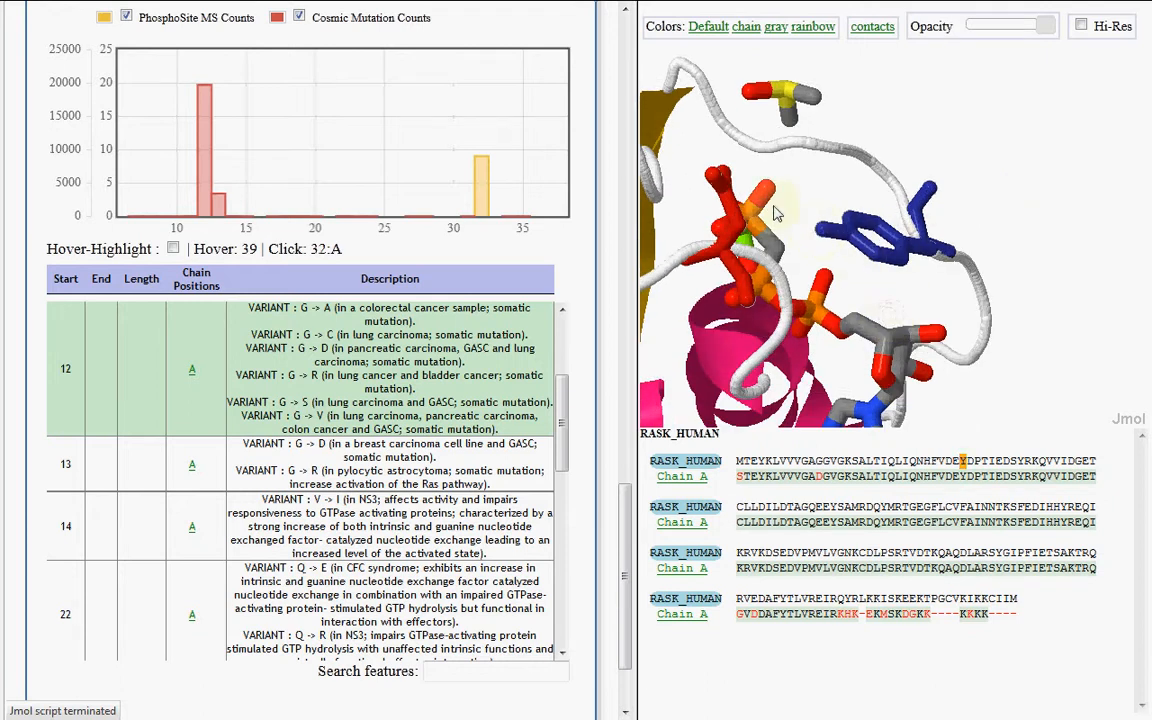
left_click_drag(755, 213, 780, 280)
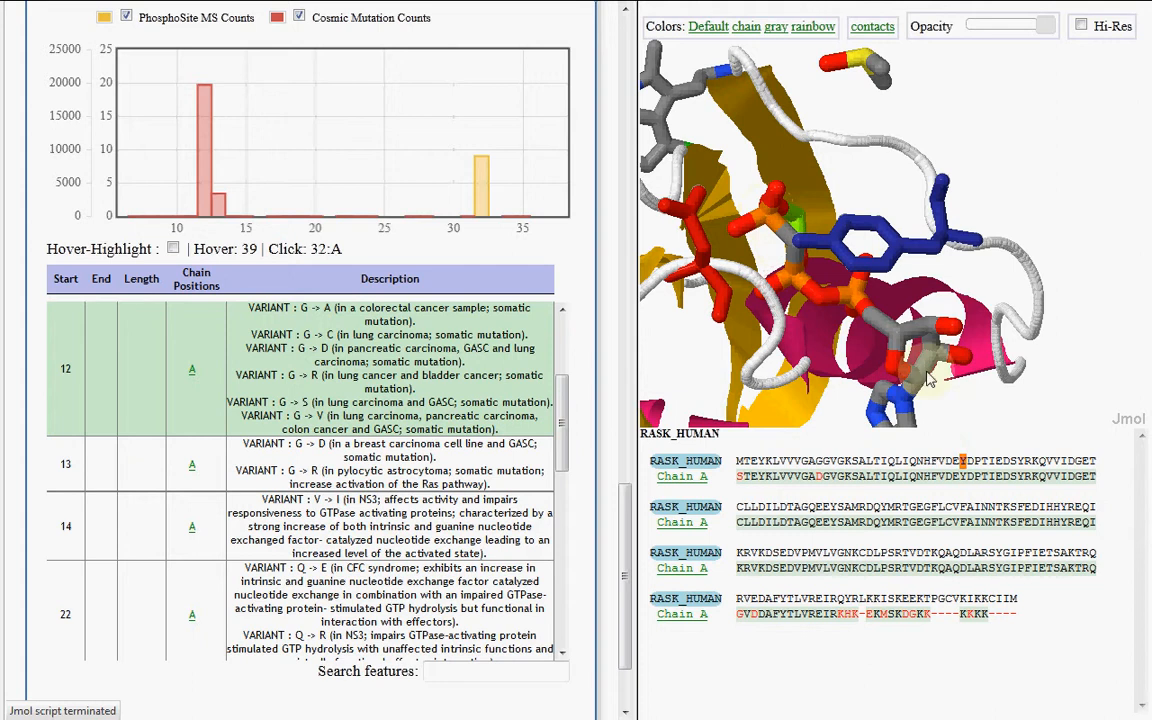
left_click_drag(870, 320, 771, 193)
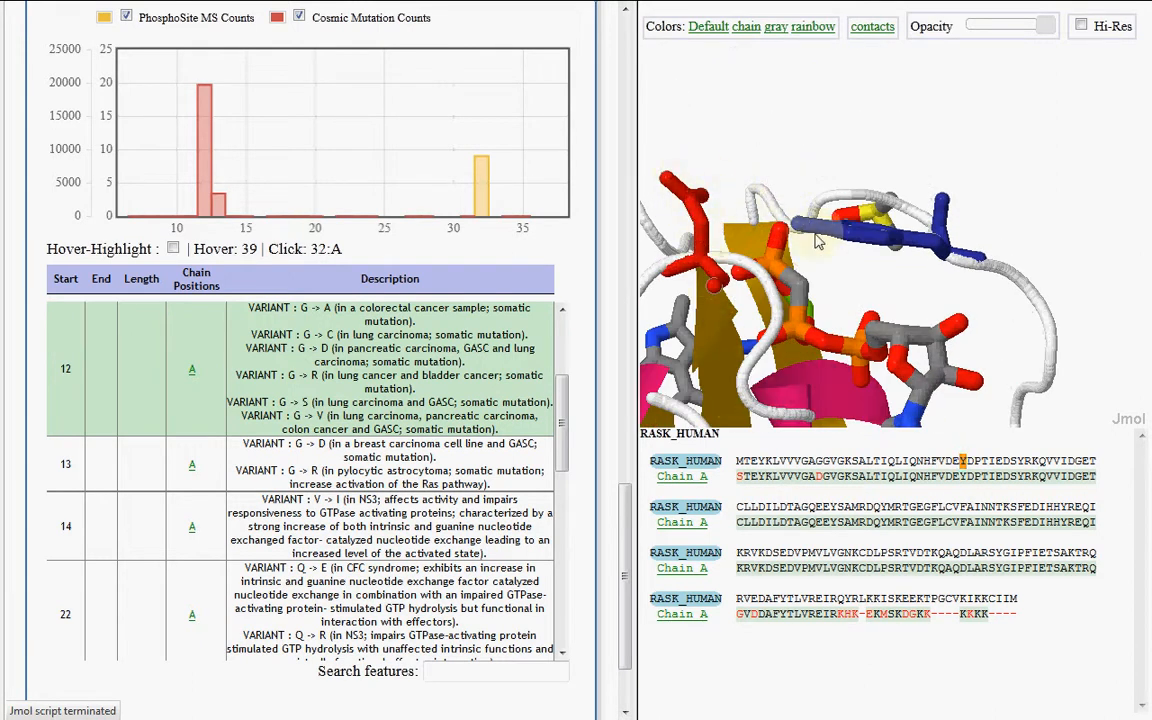
left_click_drag(800, 230, 825, 222)
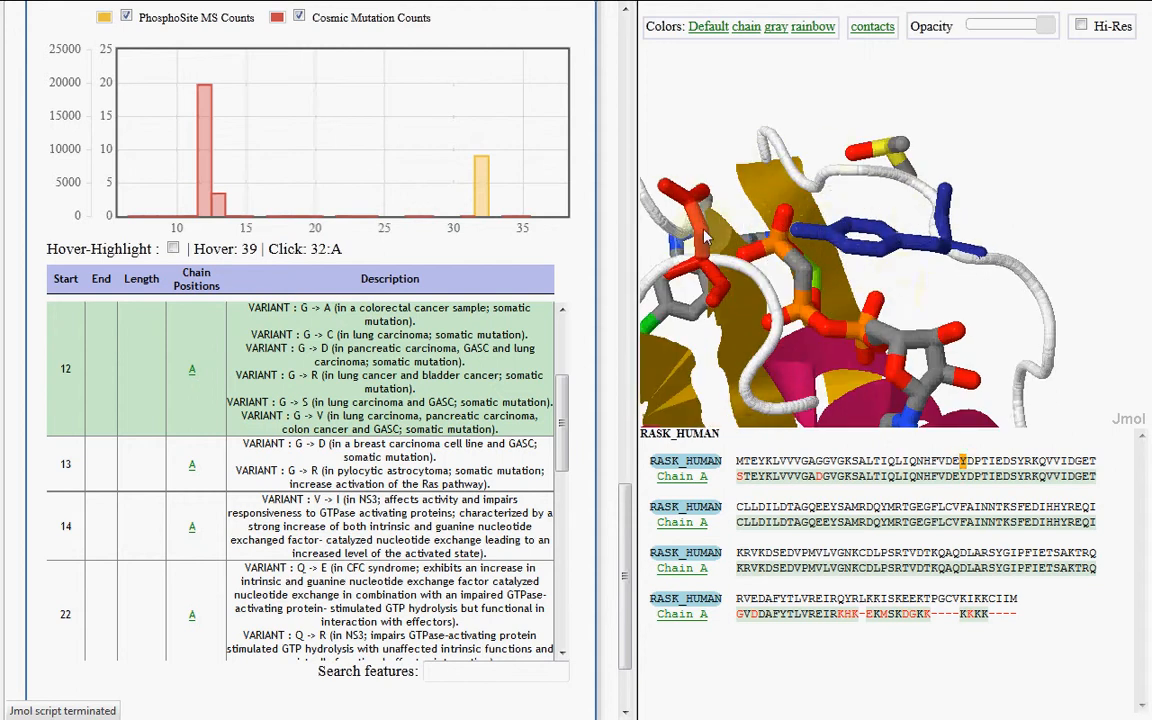
left_click_drag(702, 160, 833, 247)
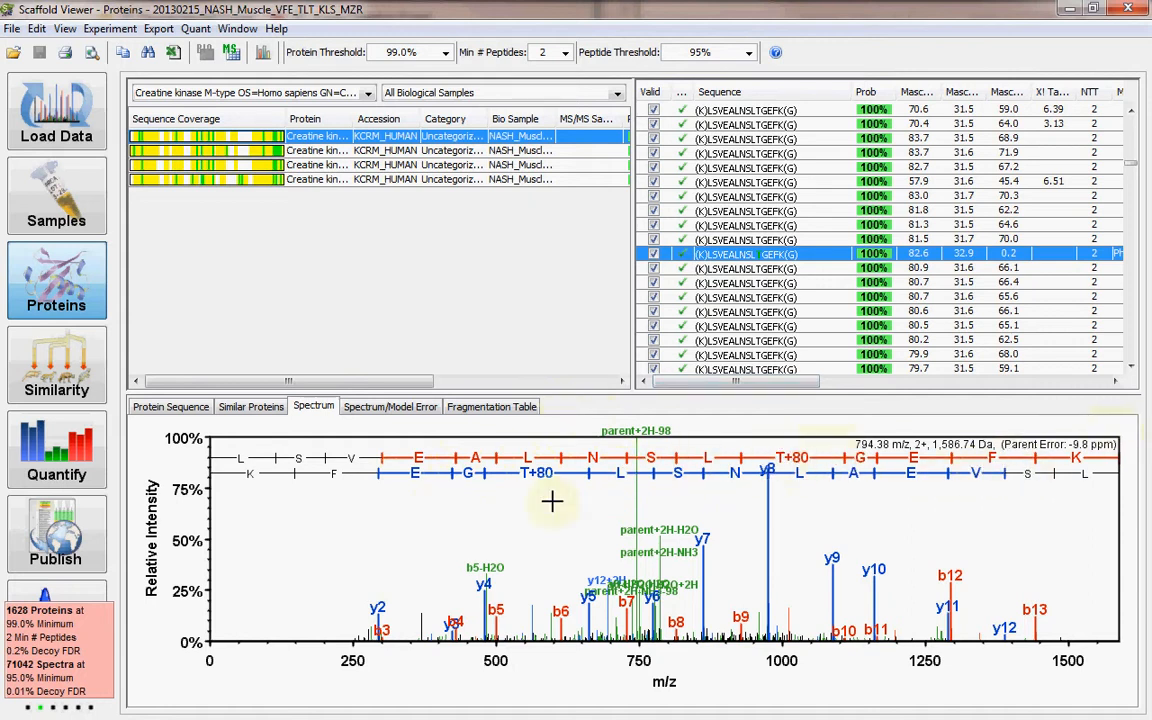
In Scaffold Viewer, inspect the creatine kinase M-type spectrum and sequence coverage, and browse the list of identified proteins across the muscle samples
mouse_move(543, 612)
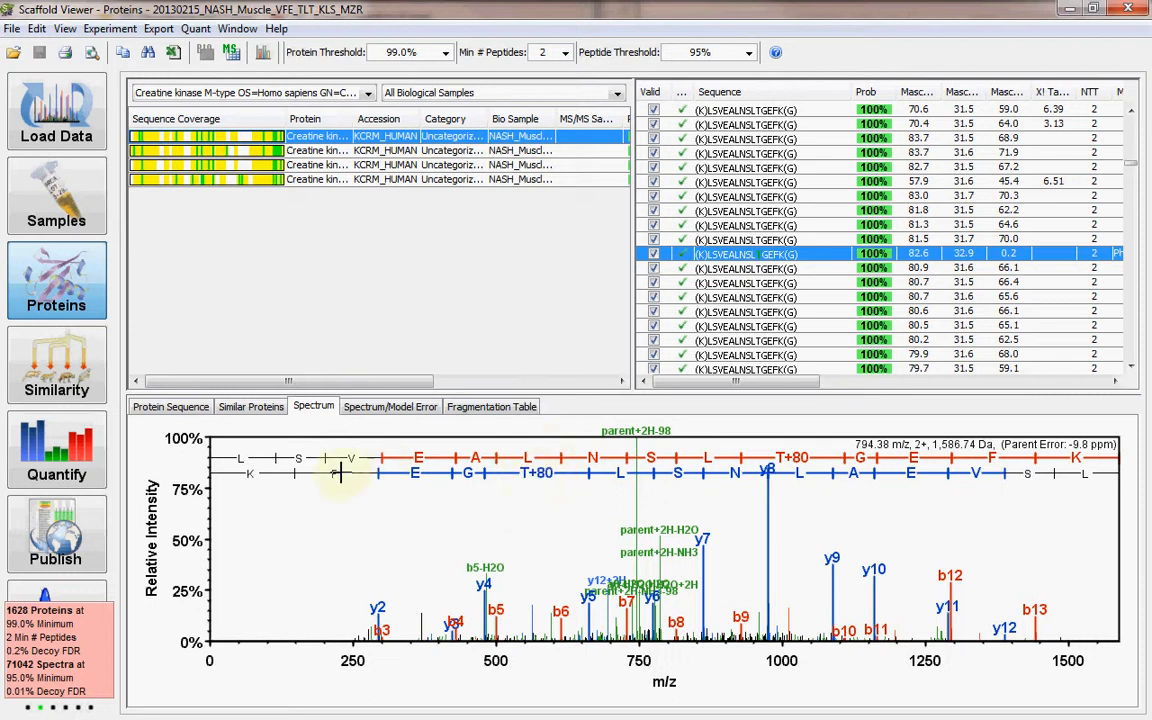
left_click(196, 411)
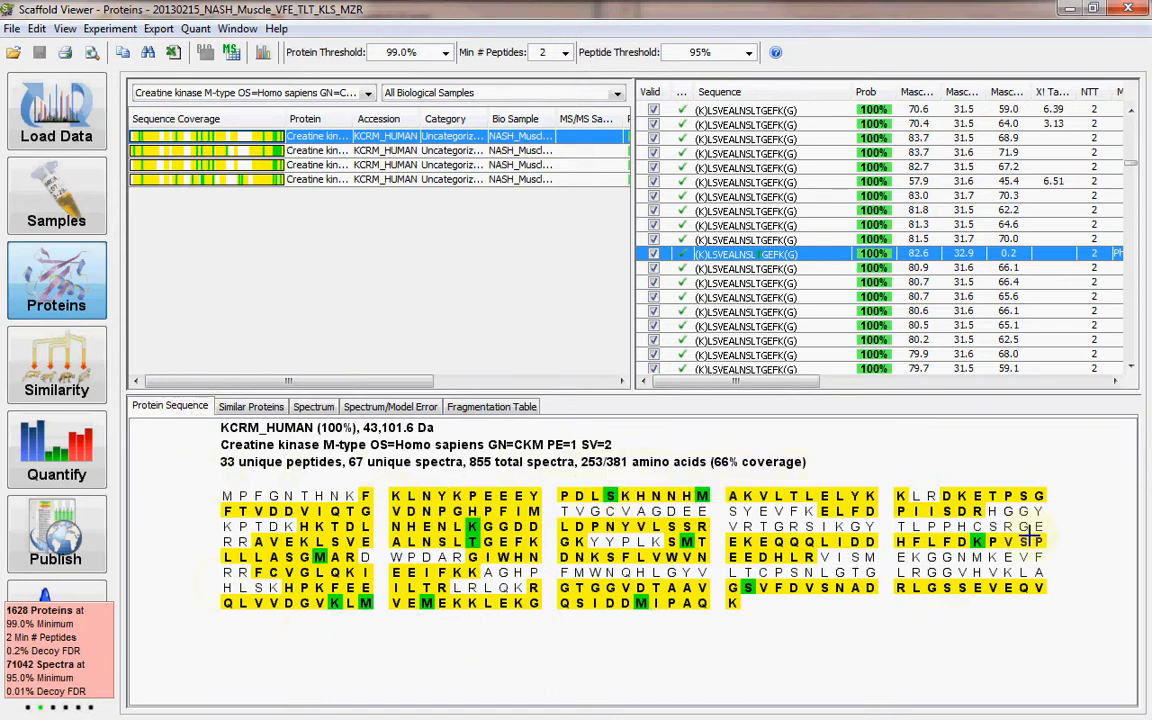
left_click(57, 192)
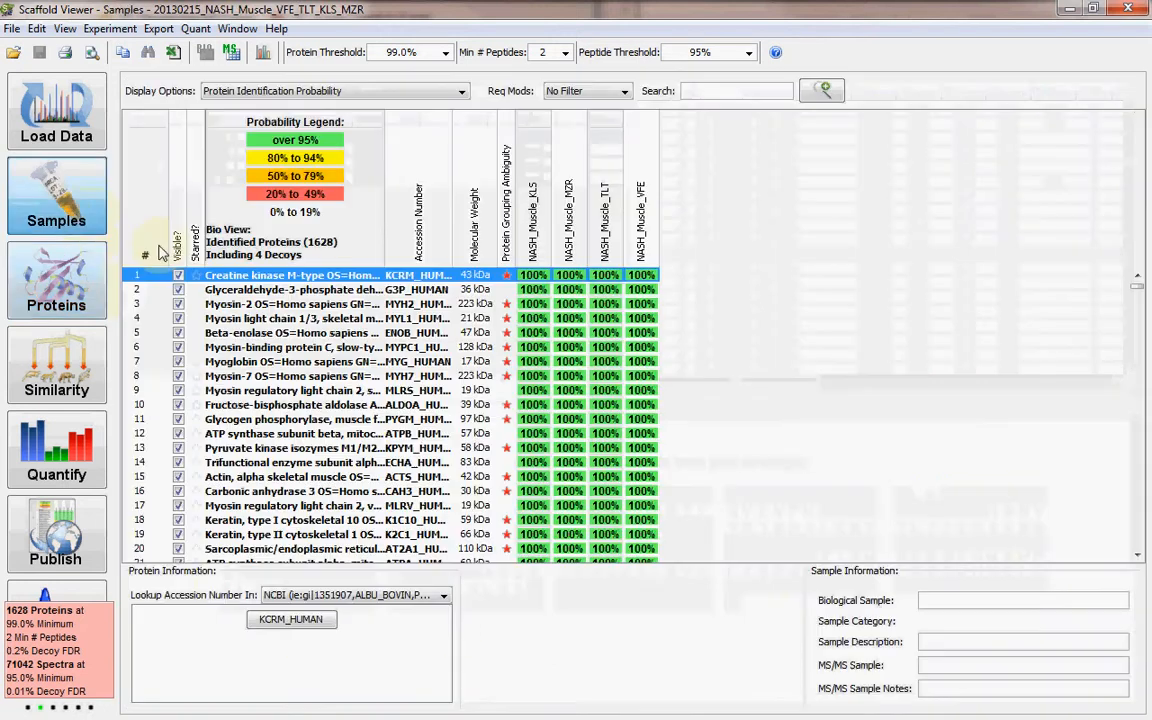
scroll(330, 298, "down", 20)
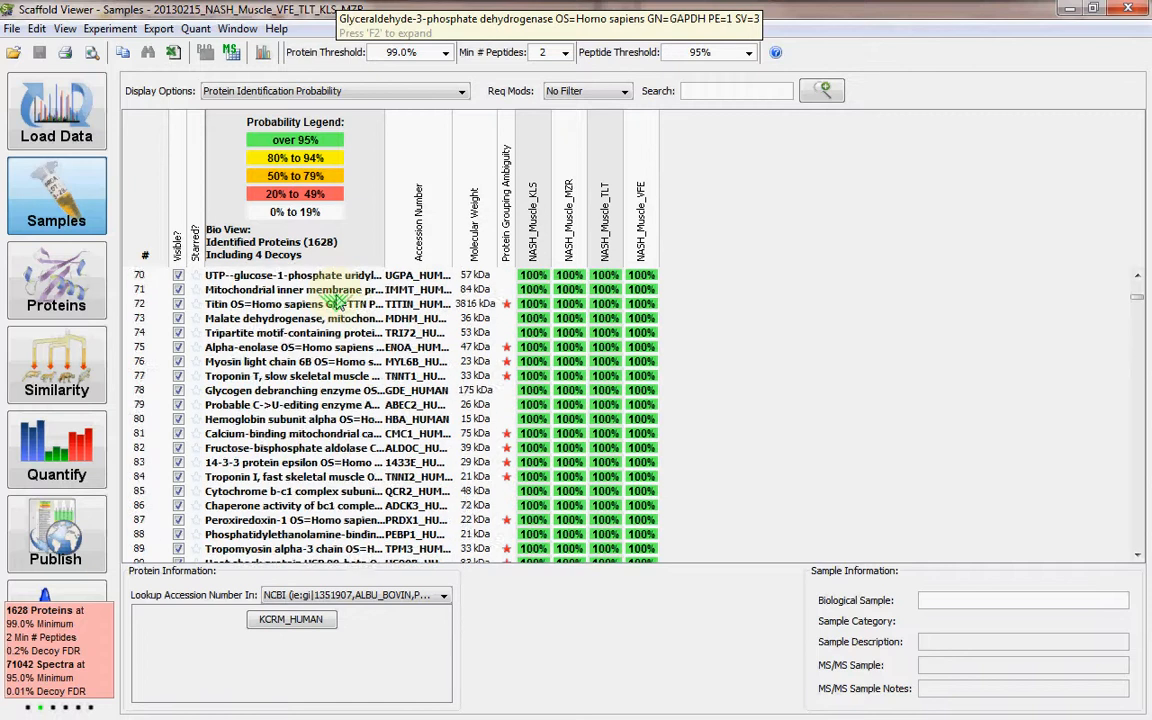
scroll(338, 300, "down", 18)
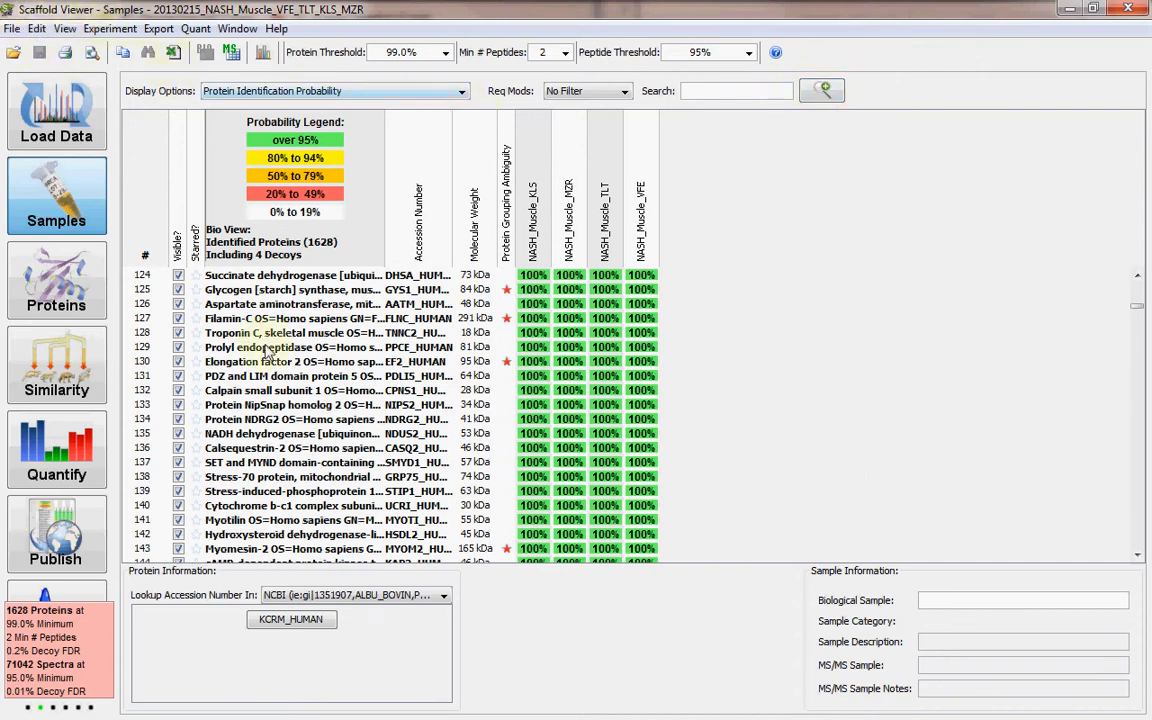
scroll(300, 360, "up", 7)
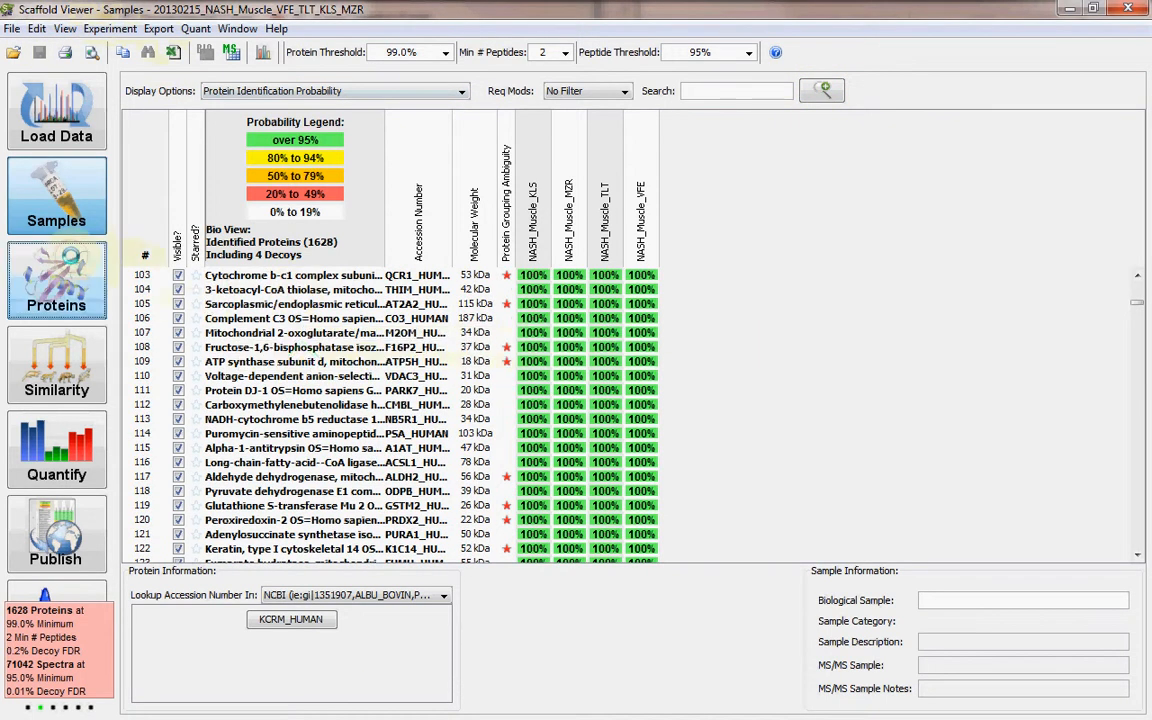
left_click(56, 280)
mouse_move(470, 520)
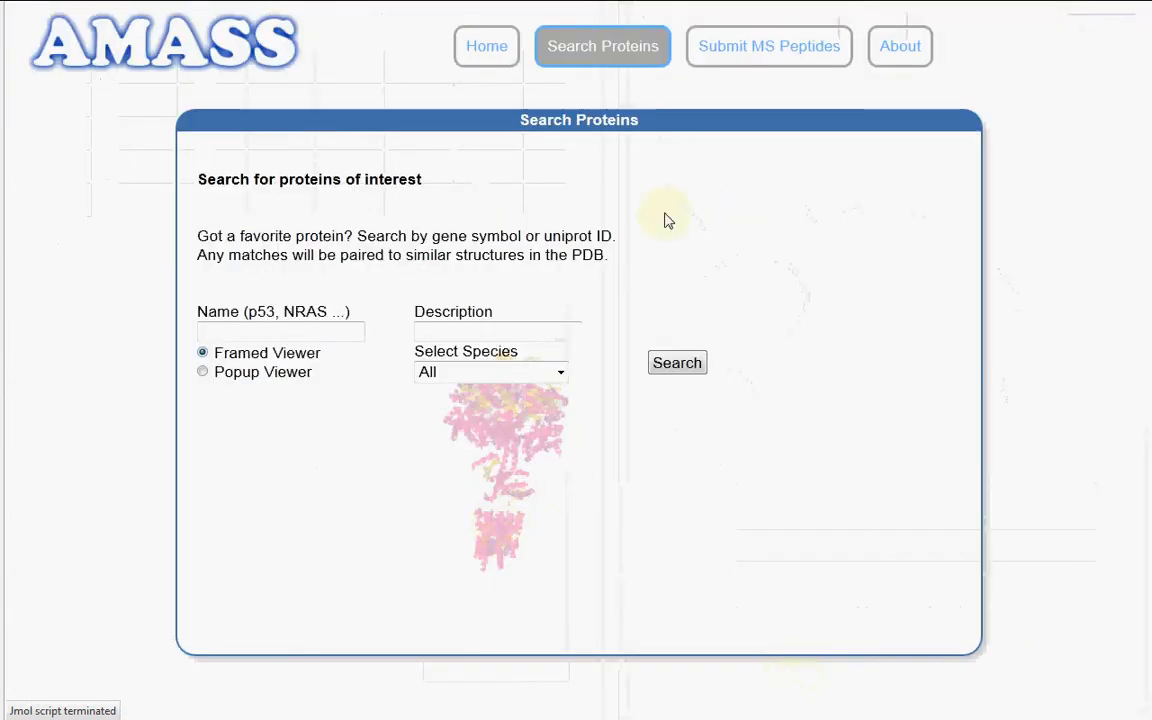
Open AMASS's MS peptide submission form and review its job name, e-mail, species, ignored residues and pasted peptide list
left_click(740, 51)
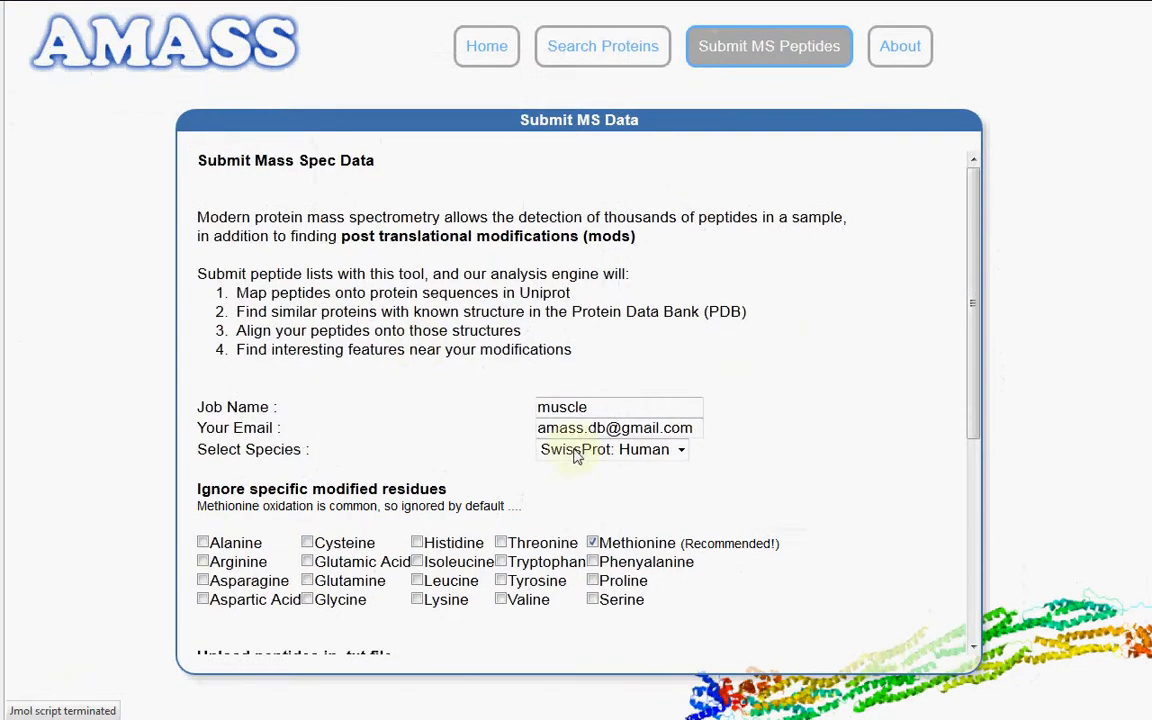
left_click_drag(597, 407, 516, 412)
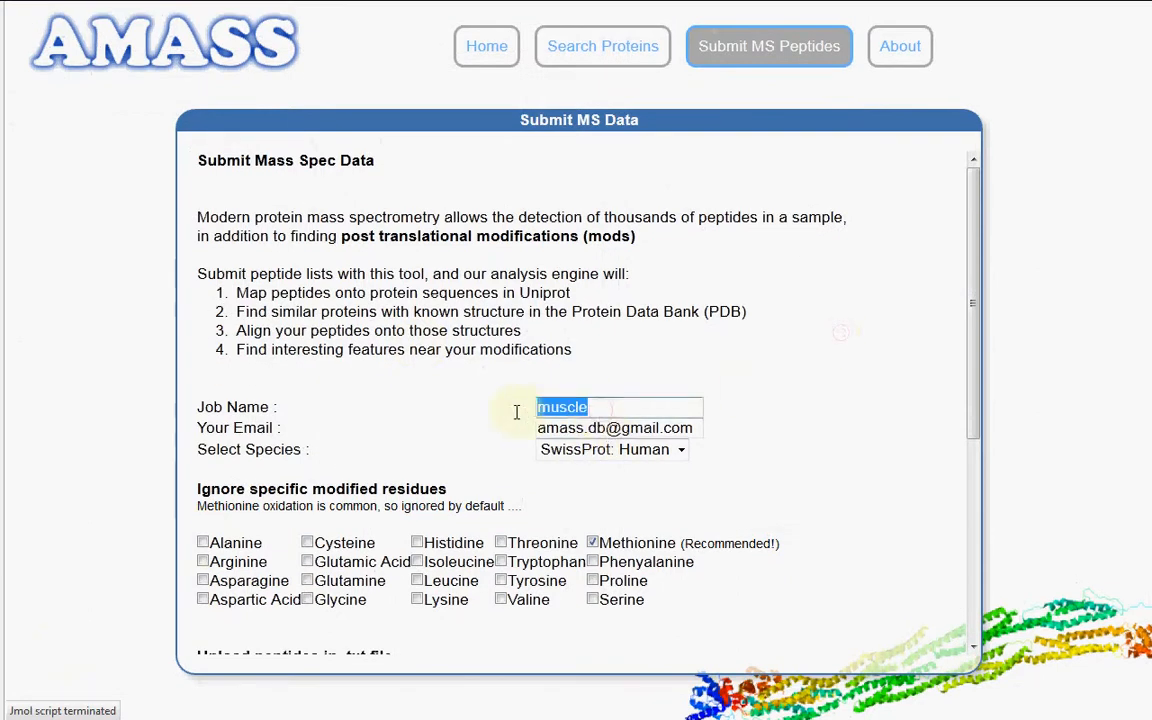
left_click(700, 428)
left_click_drag(697, 428, 521, 429)
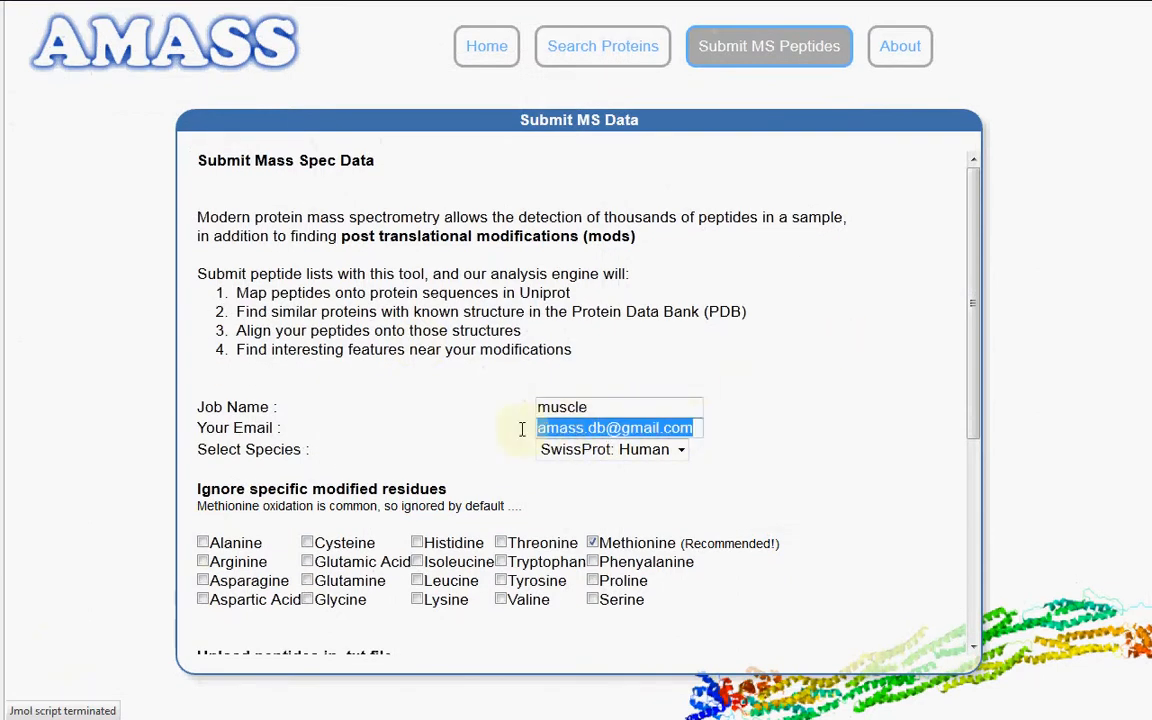
left_click(769, 416)
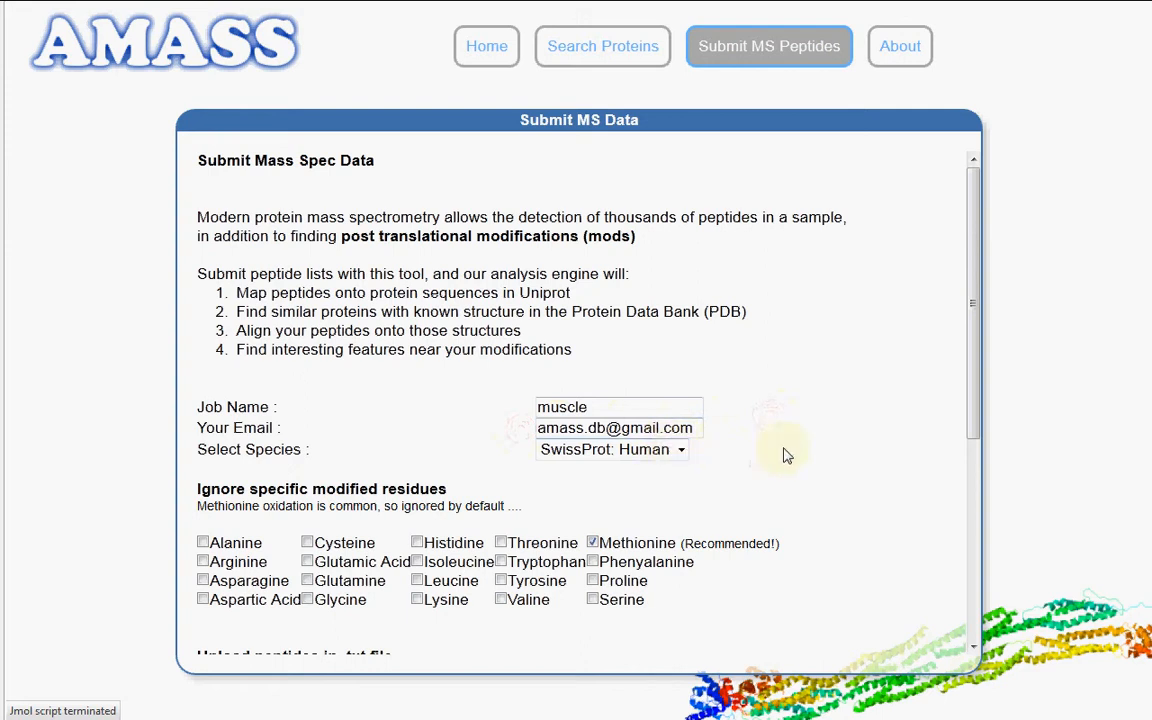
scroll(837, 453, "down", 3)
left_click(404, 437)
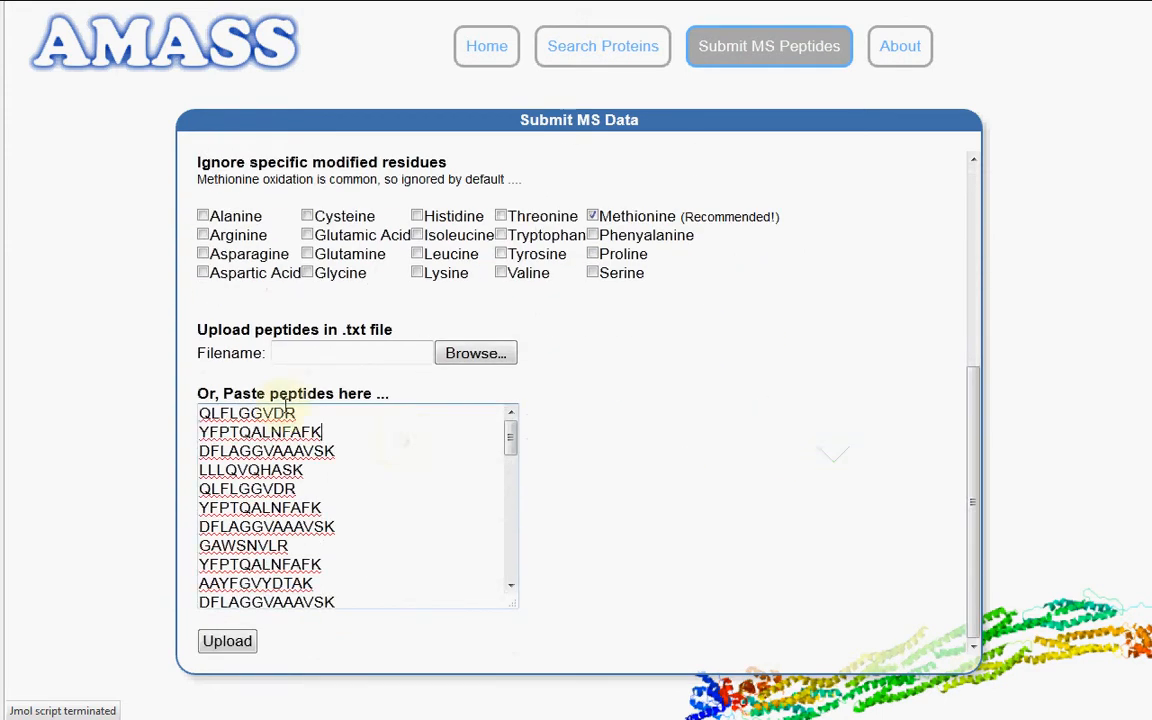
scroll(248, 441, "down", 10)
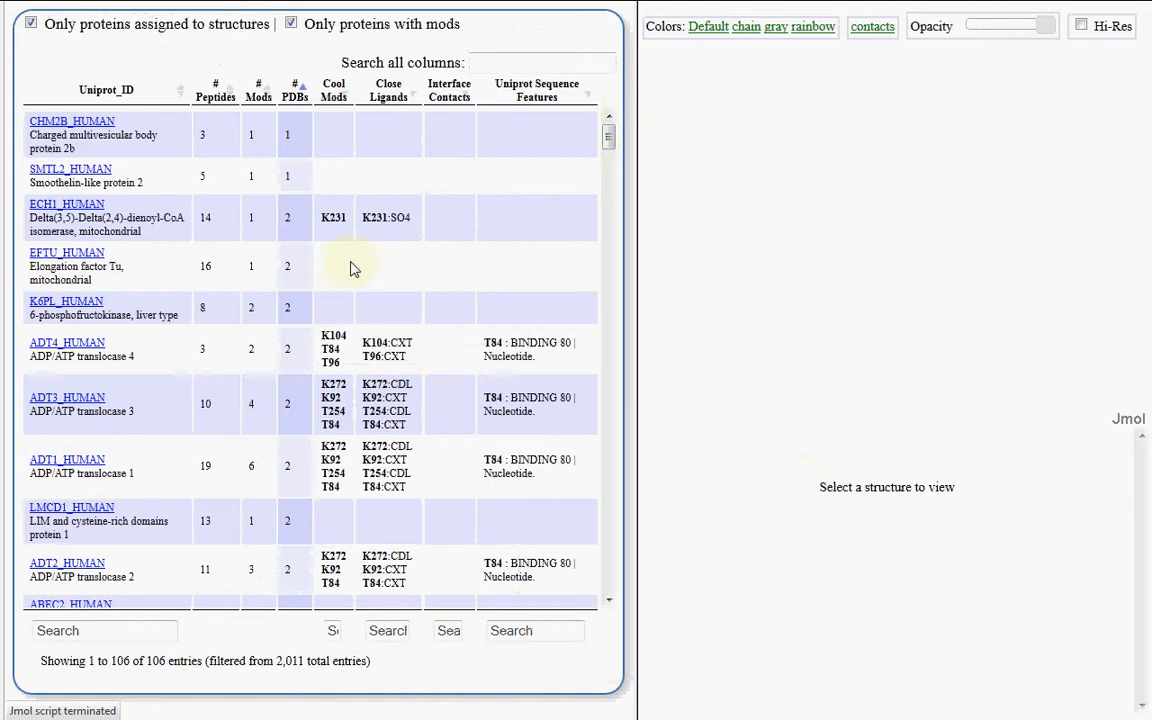
Browse the muscle results for proteins with modifications near ligands or features, and open the ODPA_HUMAN entry
scroll(350, 255, "down", 4)
scroll(333, 250, "down", 6)
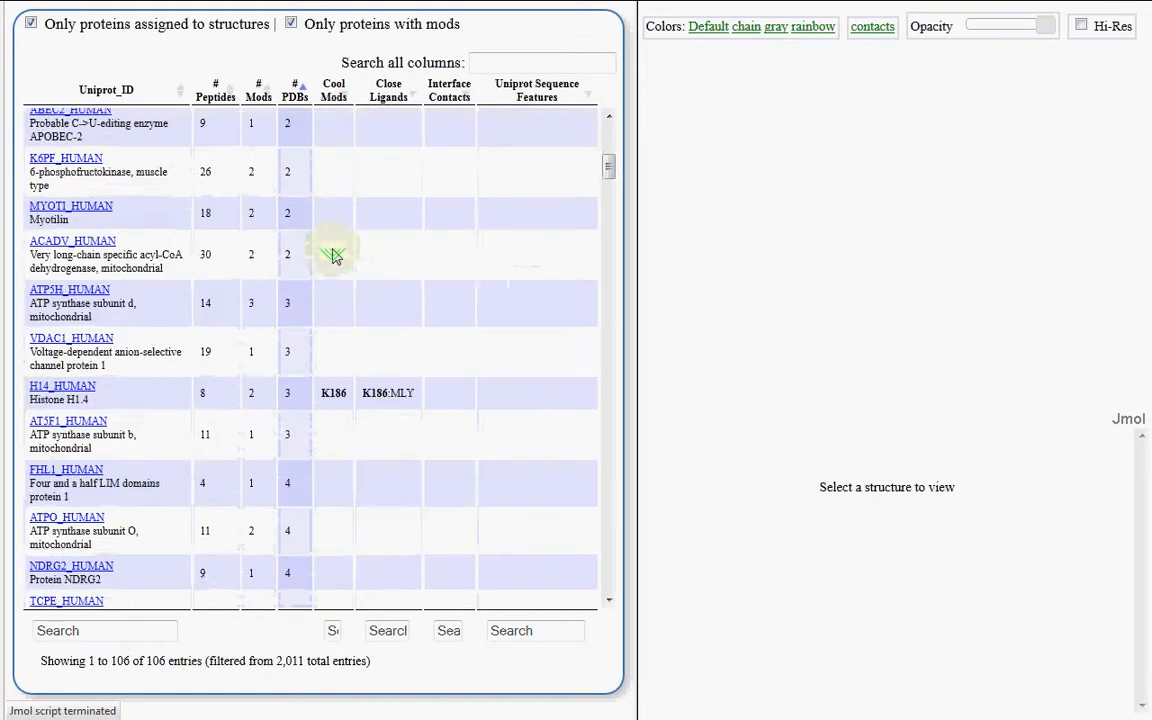
scroll(333, 255, "down", 3)
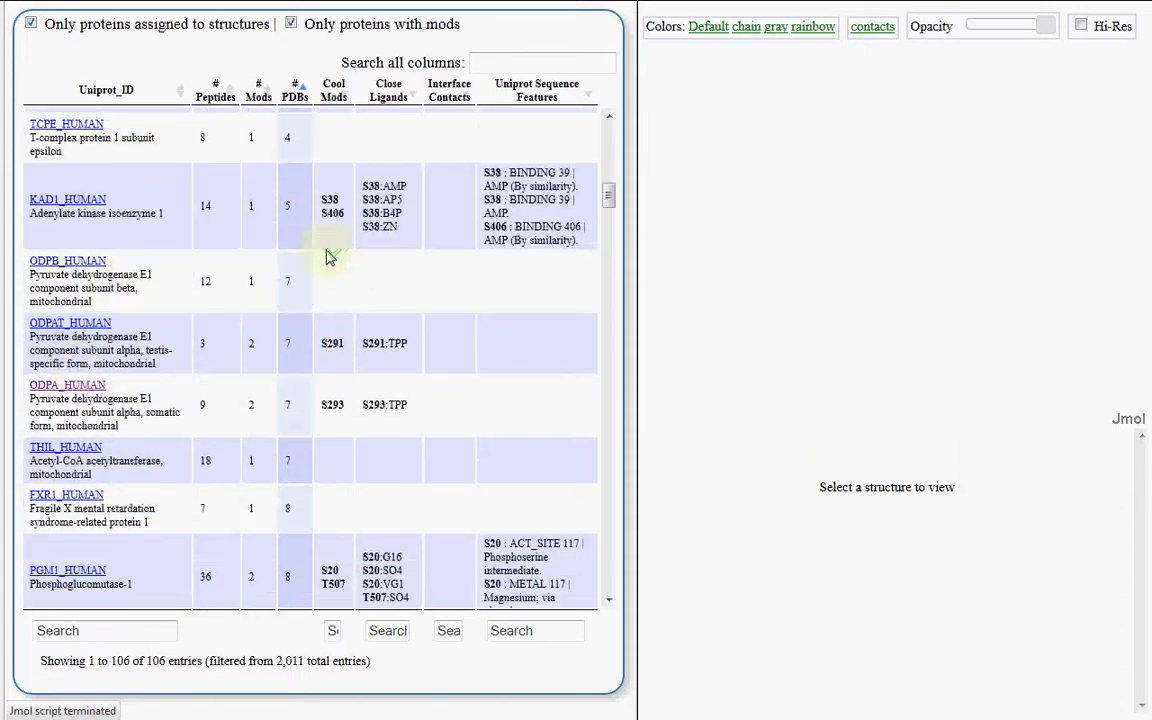
left_click(65, 386)
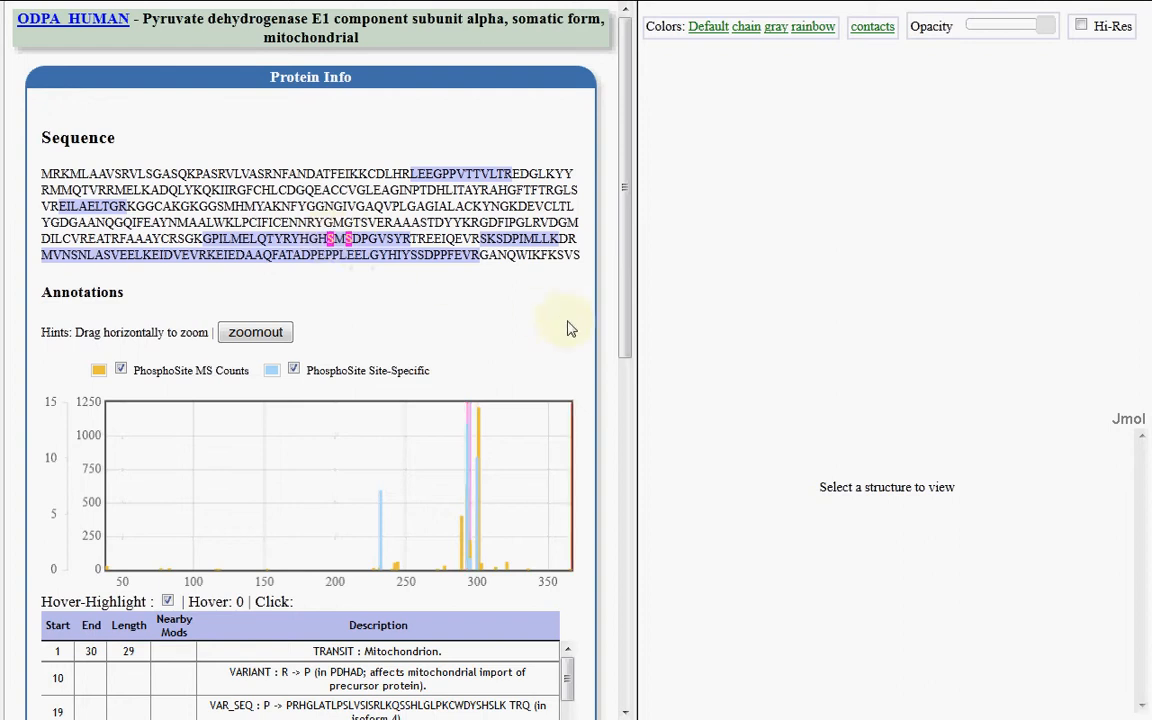
Look over the ODPA_HUMAN name, sequence and features, and zoom the annotation chart to about residues 270–317 around the modified serines
scroll(600, 318, "down", 3)
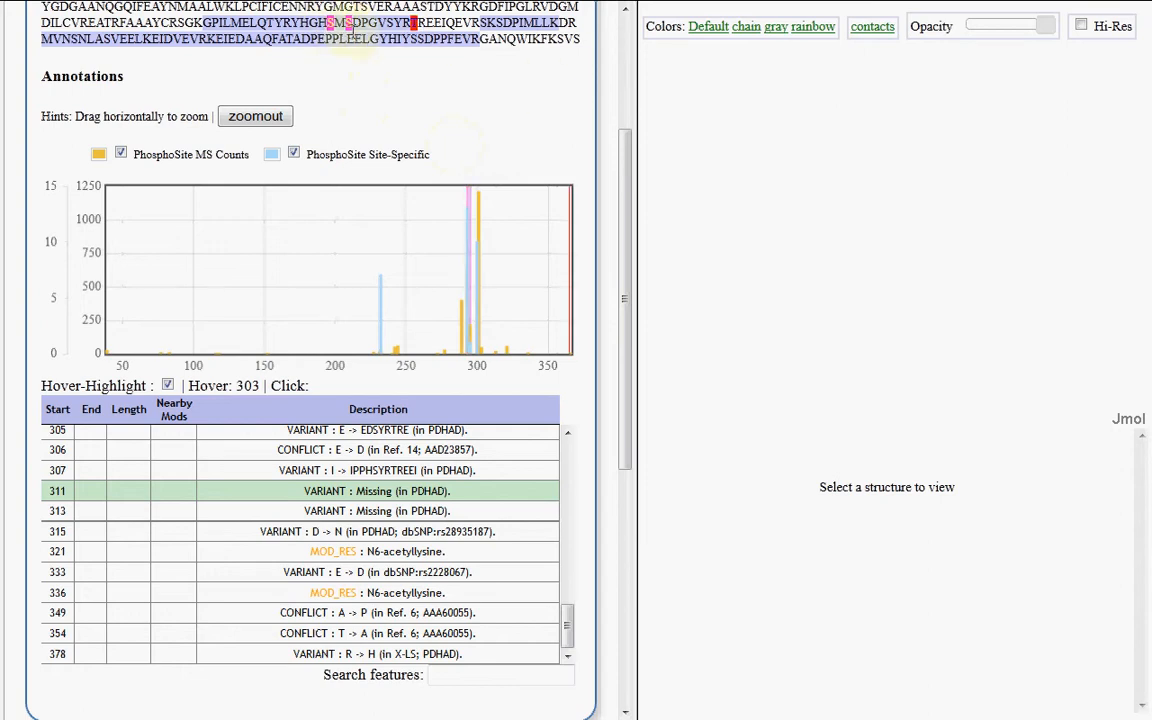
scroll(368, 95, "up", 1)
scroll(368, 122, "up", 1)
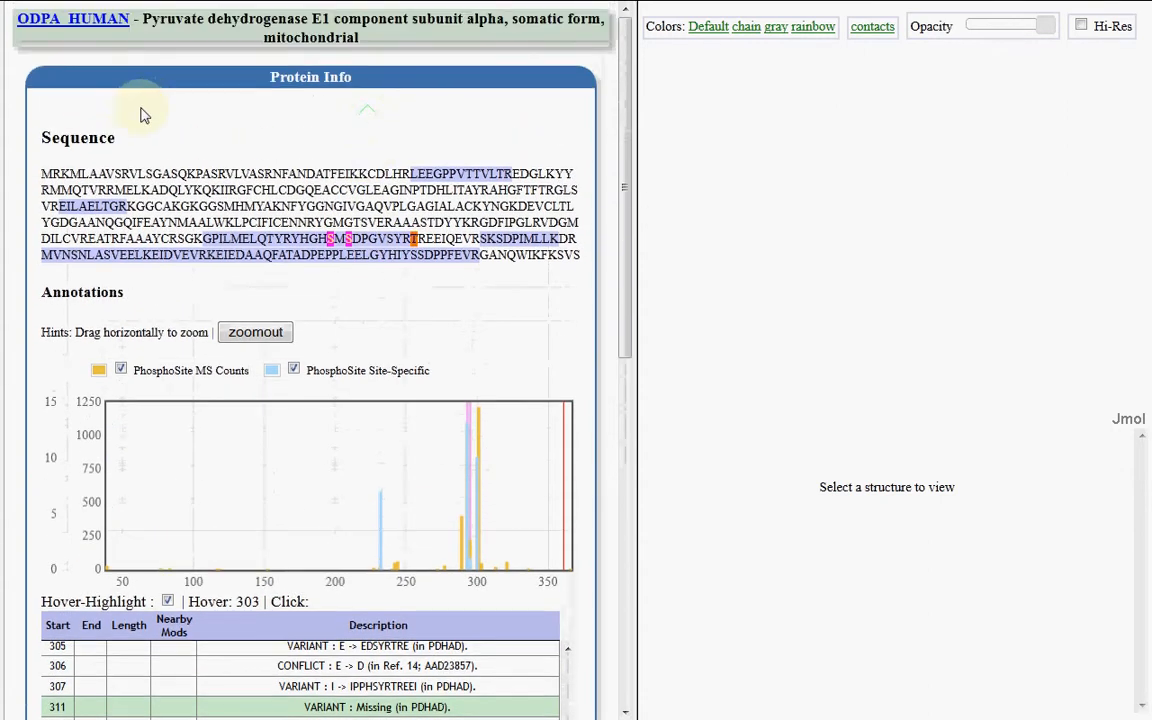
left_click_drag(143, 14, 368, 157)
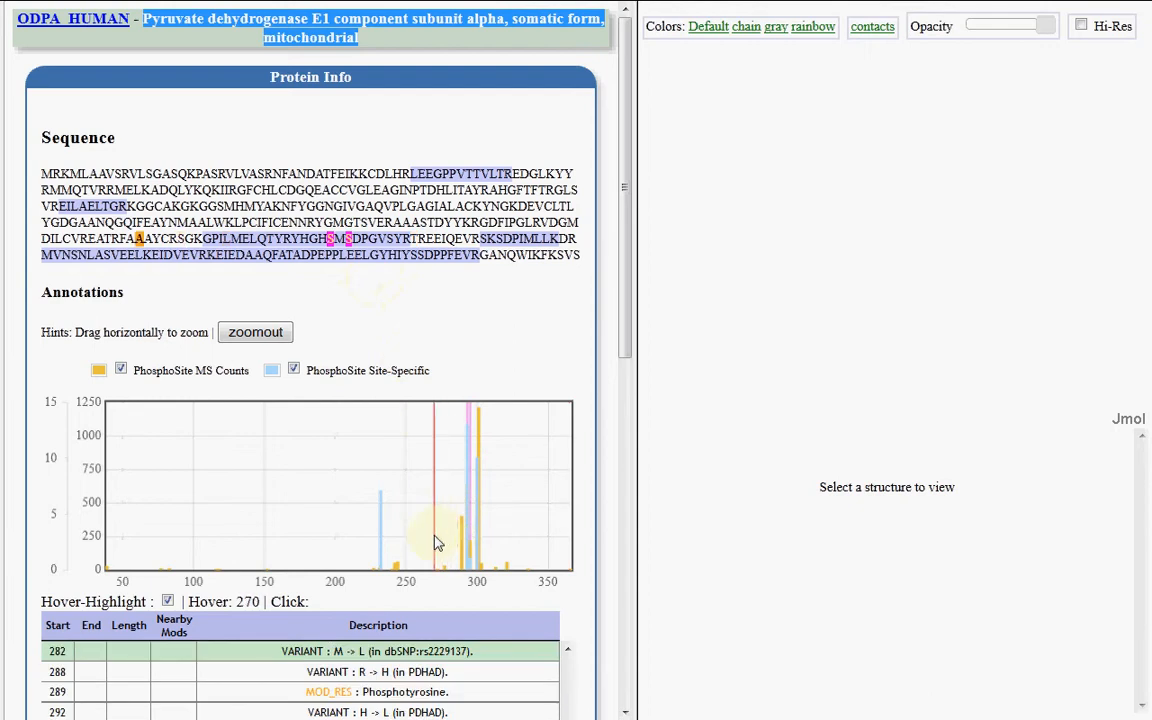
left_click_drag(434, 535, 504, 538)
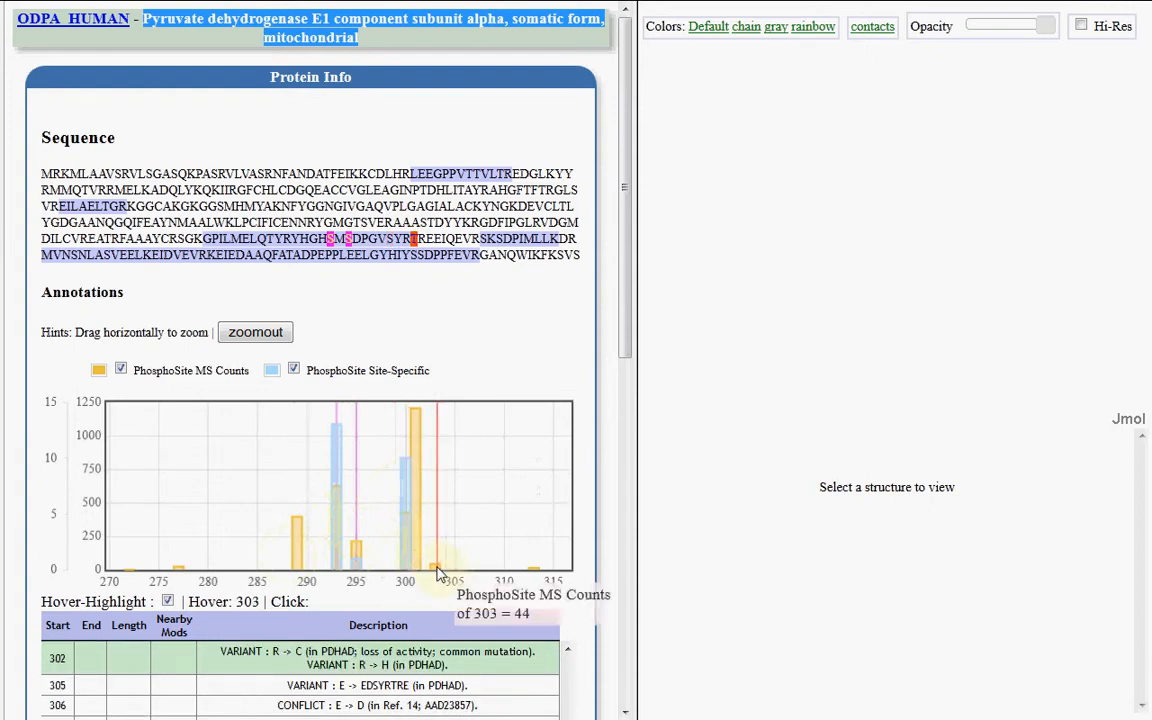
Review the ODPA_HUMAN modified-residue entries from position 293 onward, and compare the matched PDB structures by modifications and nearby ligands
scroll(604, 452, "down", 1)
scroll(604, 452, "down", 3)
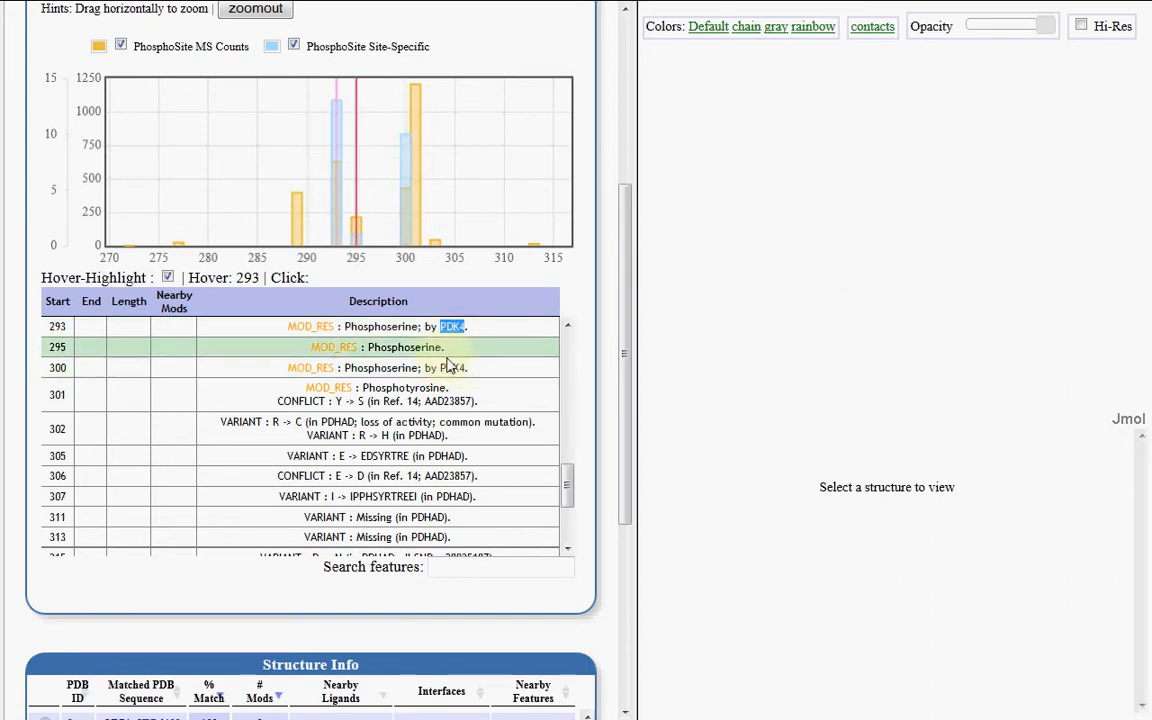
scroll(604, 315, "down", 2)
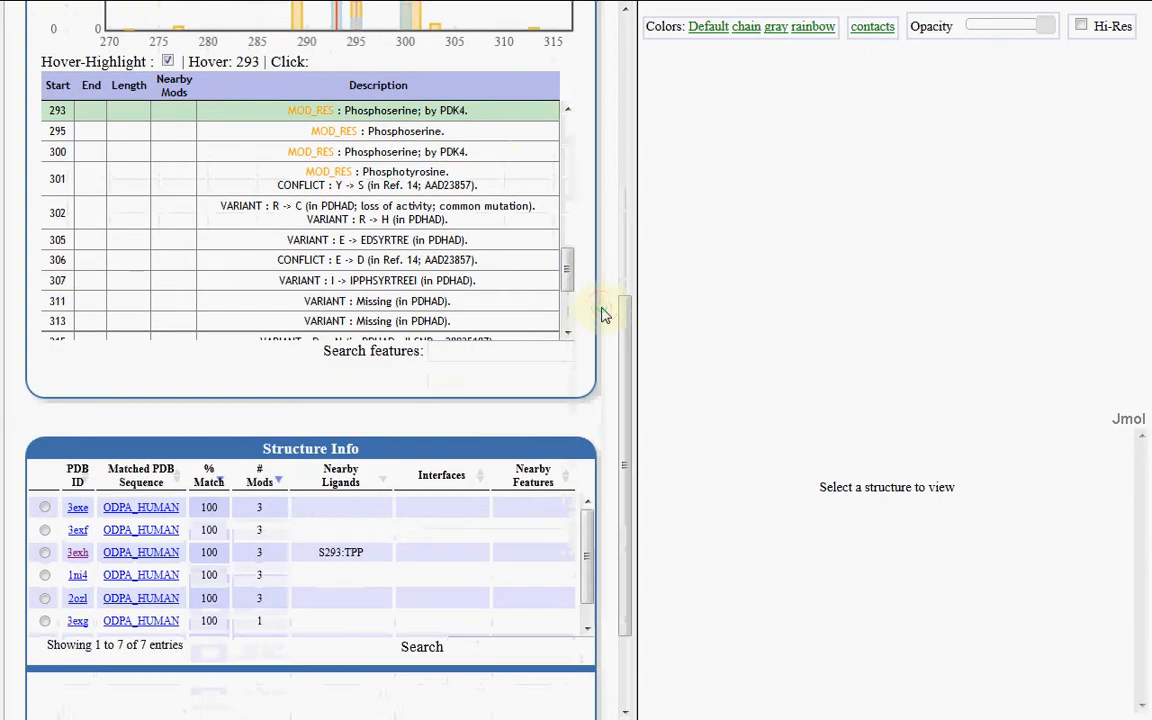
left_click(283, 475)
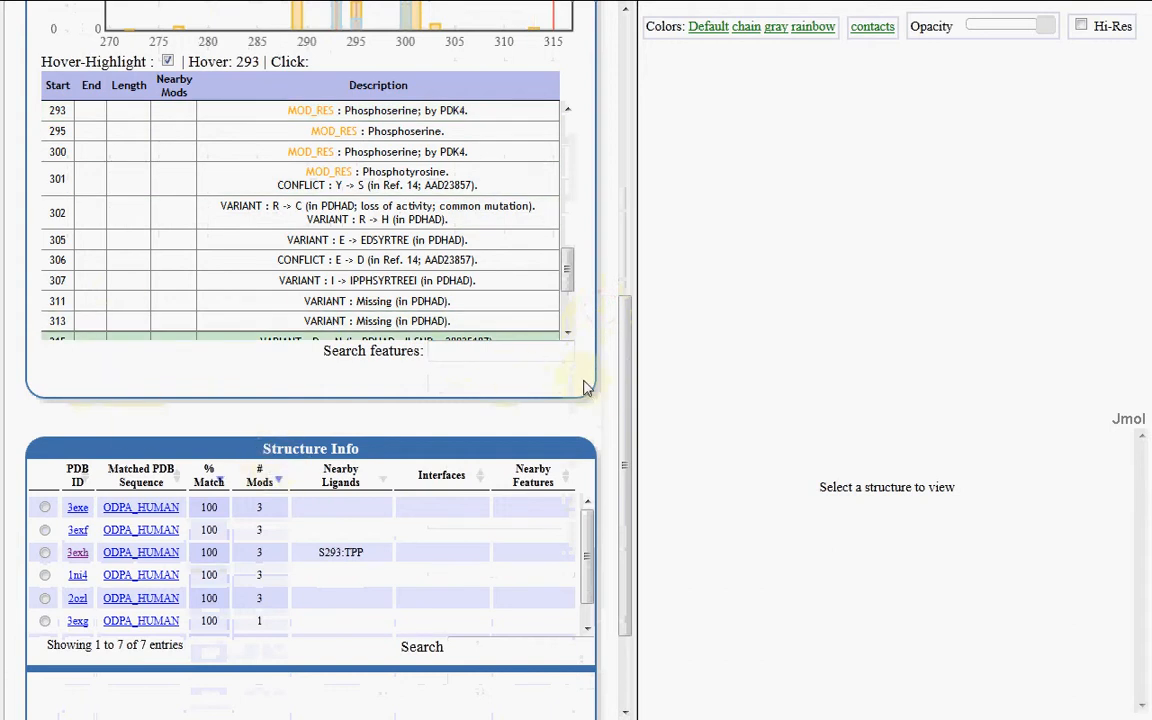
scroll(594, 407, "down", 1)
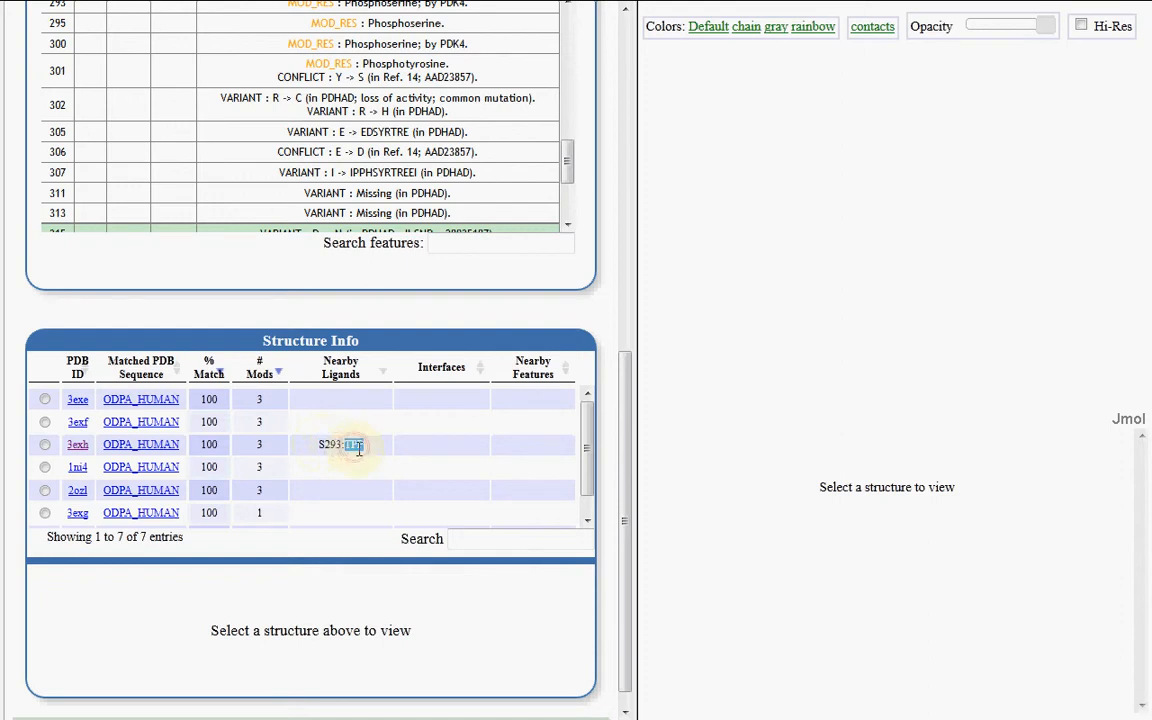
Load structure 3exh in the 3D viewer, colour it by chain, and lower its opacity so the ligands stand out
left_click(45, 444)
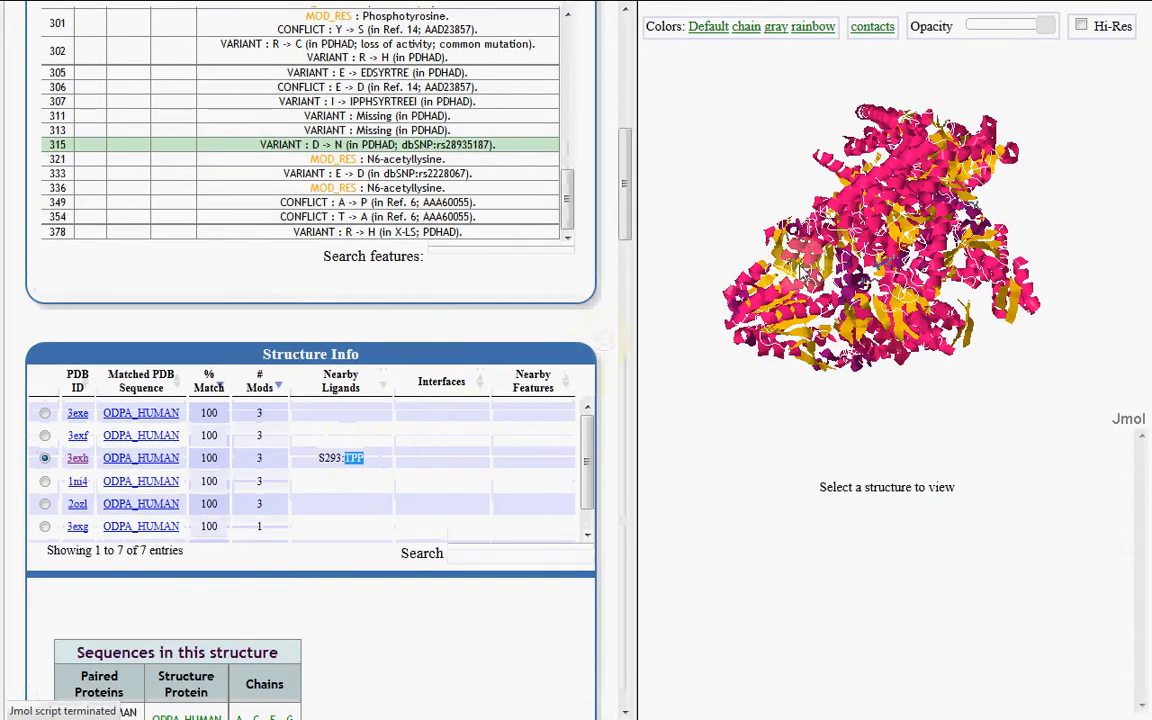
left_click_drag(864, 203, 886, 291)
left_click_drag(895, 172, 745, 150)
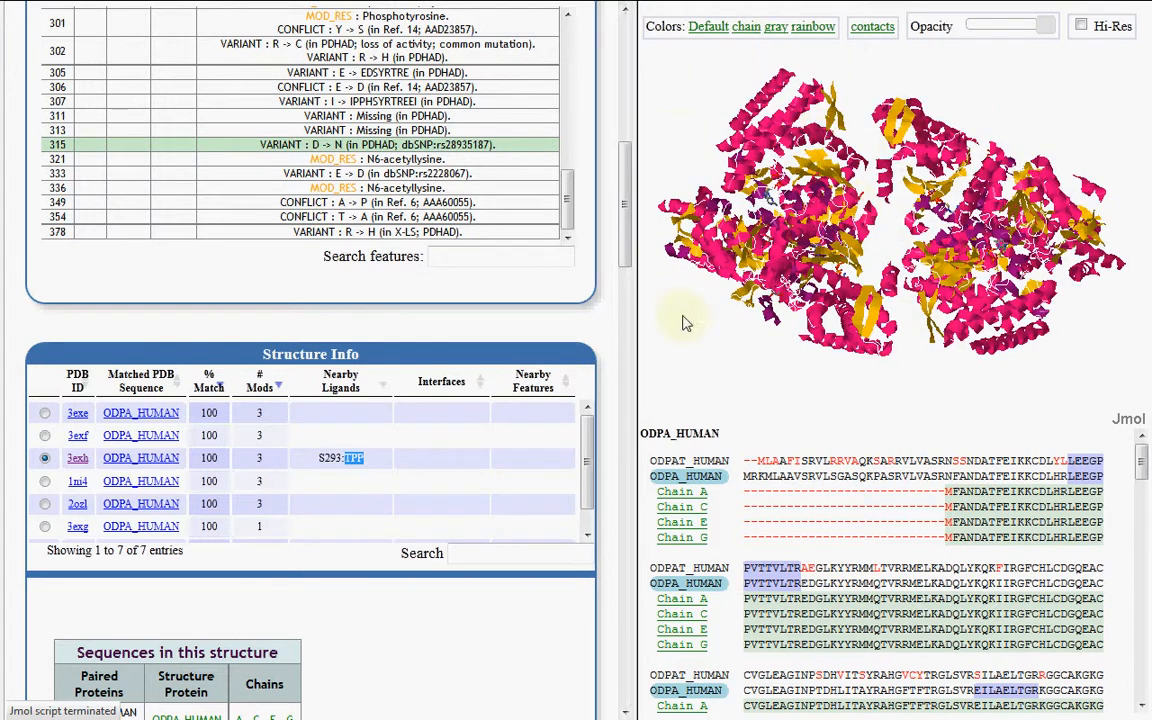
left_click_drag(740, 100, 893, 255)
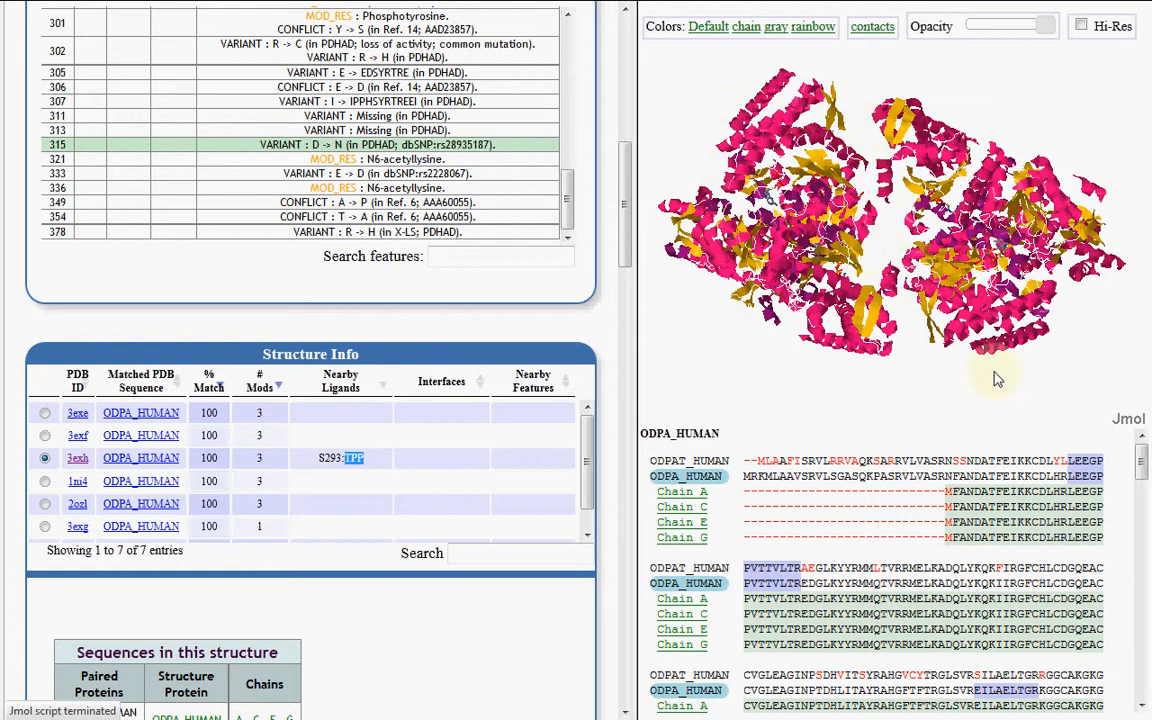
left_click(746, 26)
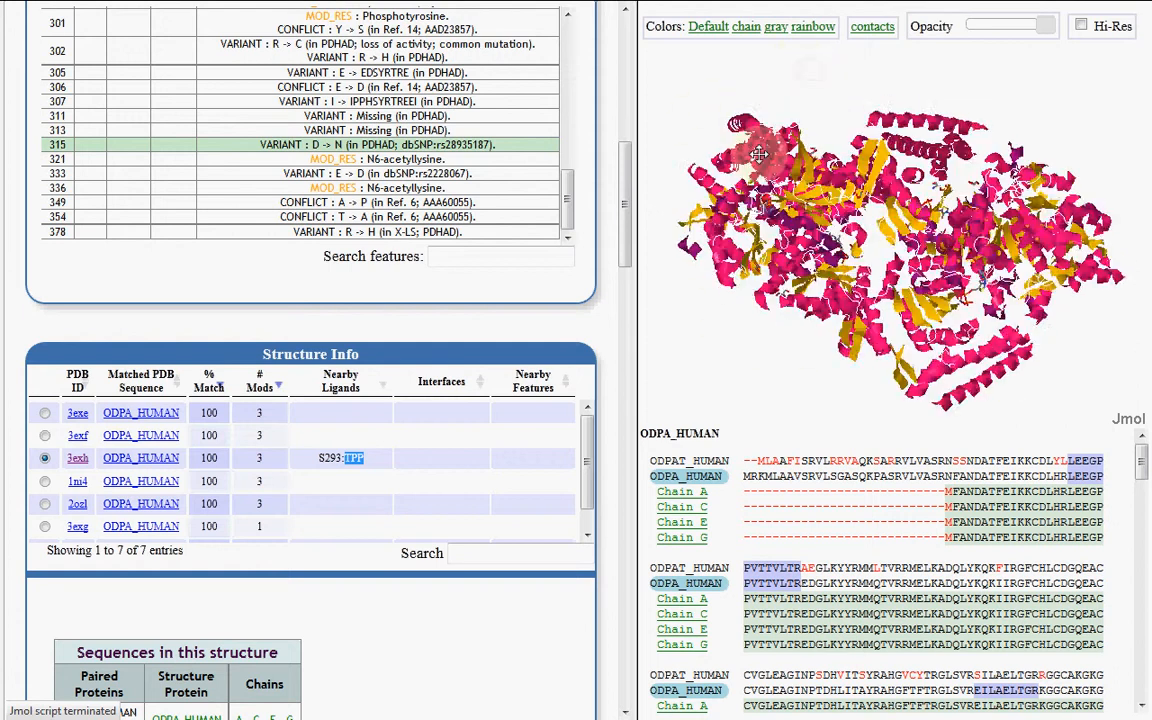
left_click_drag(815, 104, 929, 101)
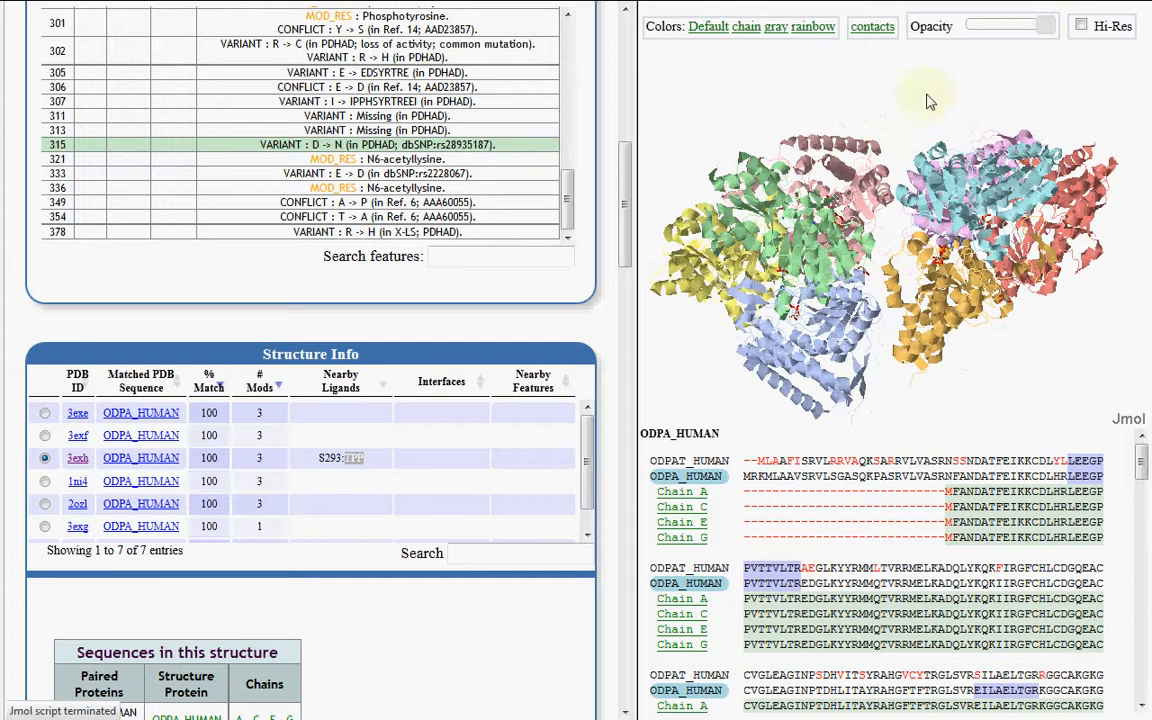
left_click_drag(1043, 27, 890, 30)
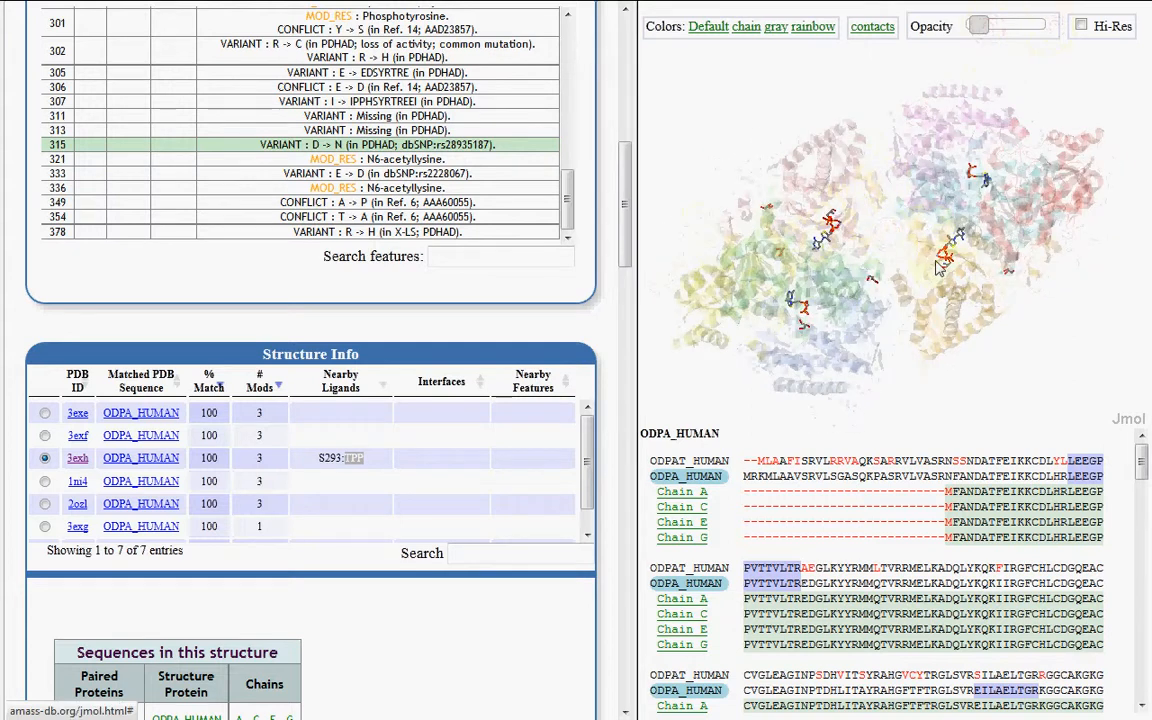
Find thiamine diphosphate (TPP) in the structure's ligand list and centre the 3D view on the chain C copy
scroll(555, 335, "down", 6)
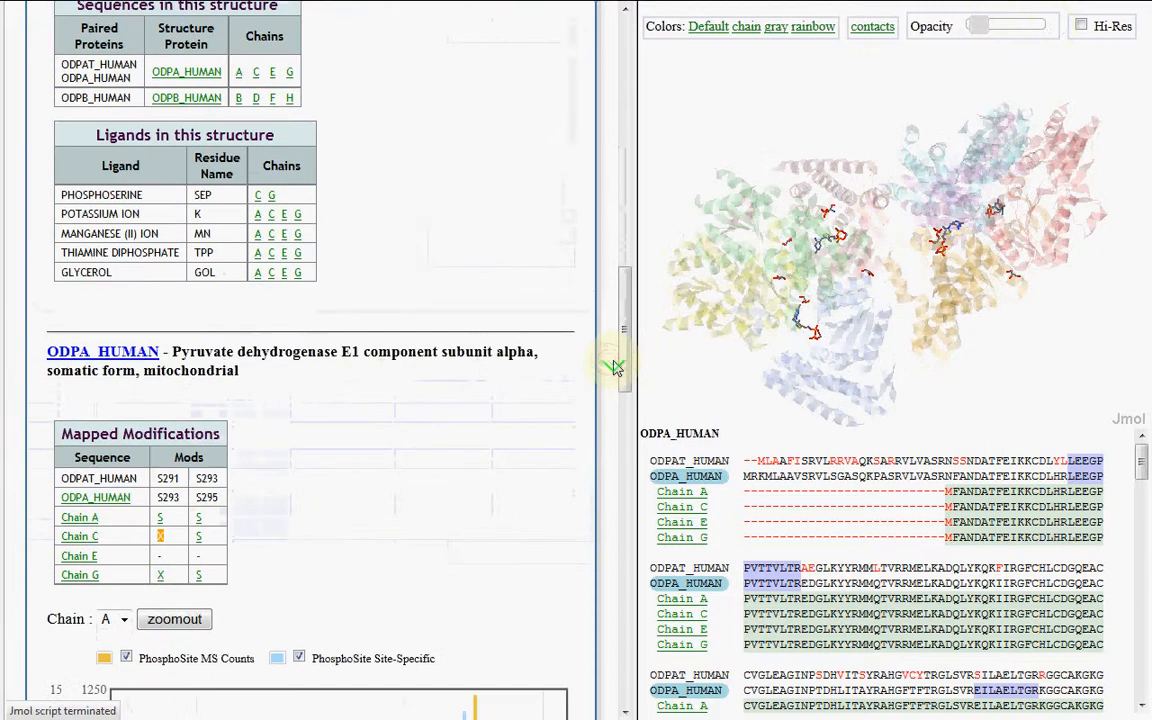
scroll(615, 368, "up", 2)
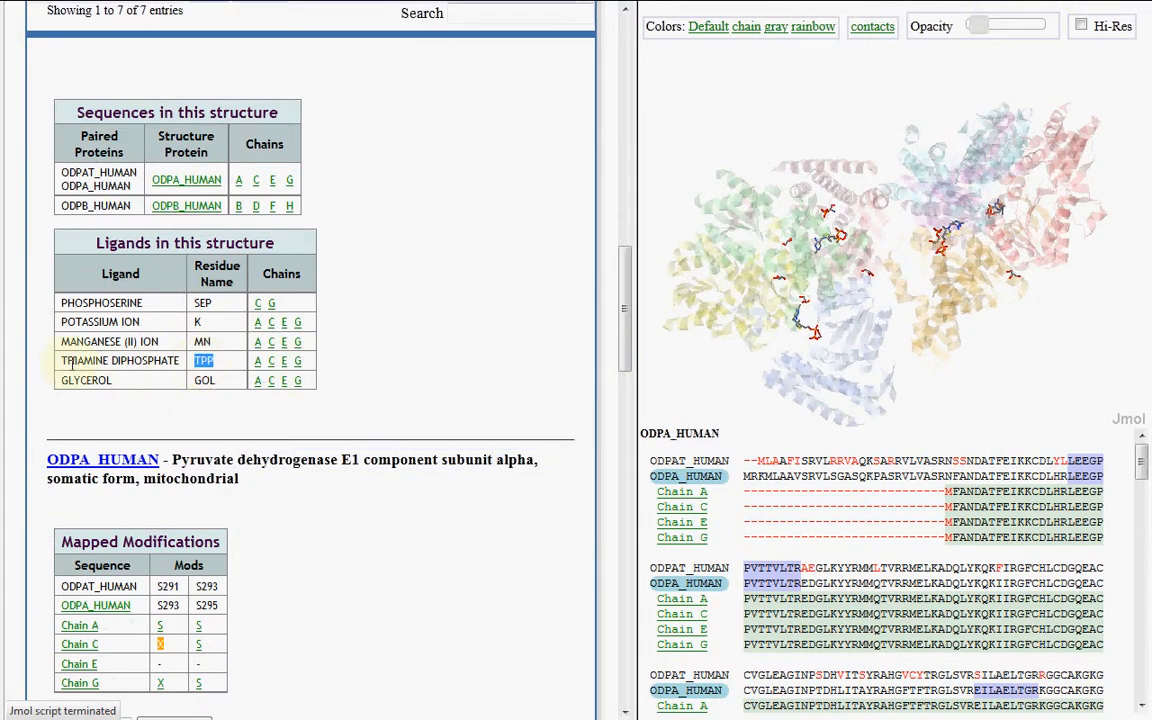
left_click_drag(62, 367, 151, 369)
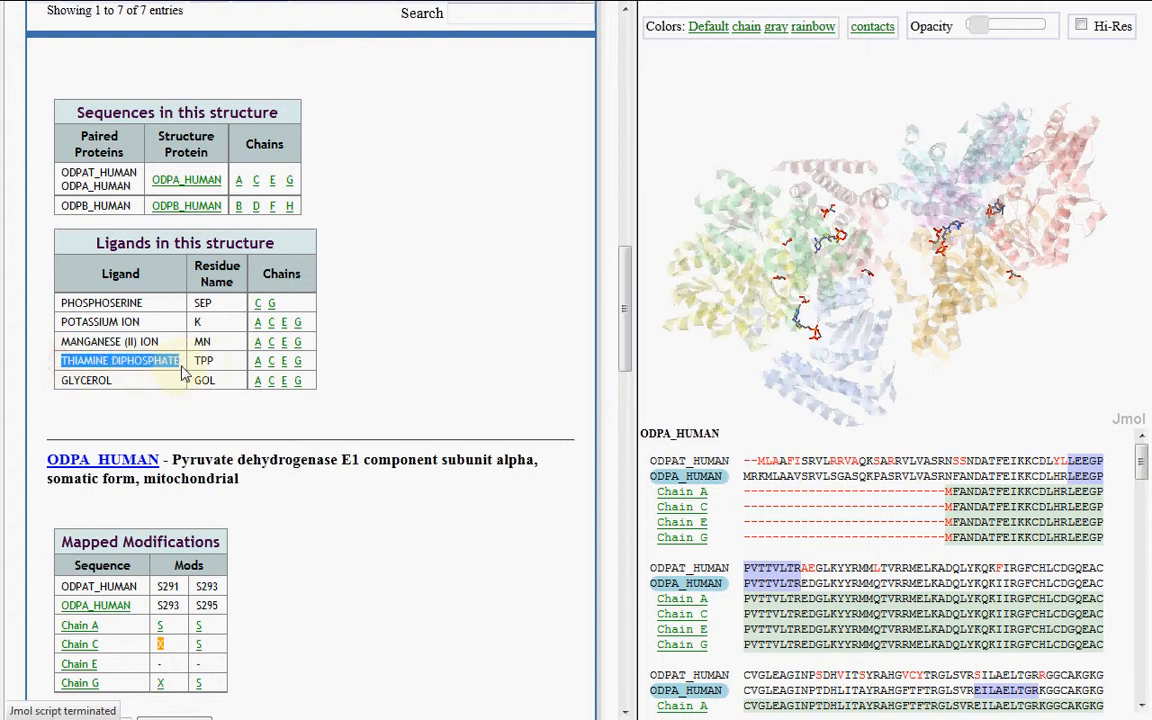
left_click(270, 361)
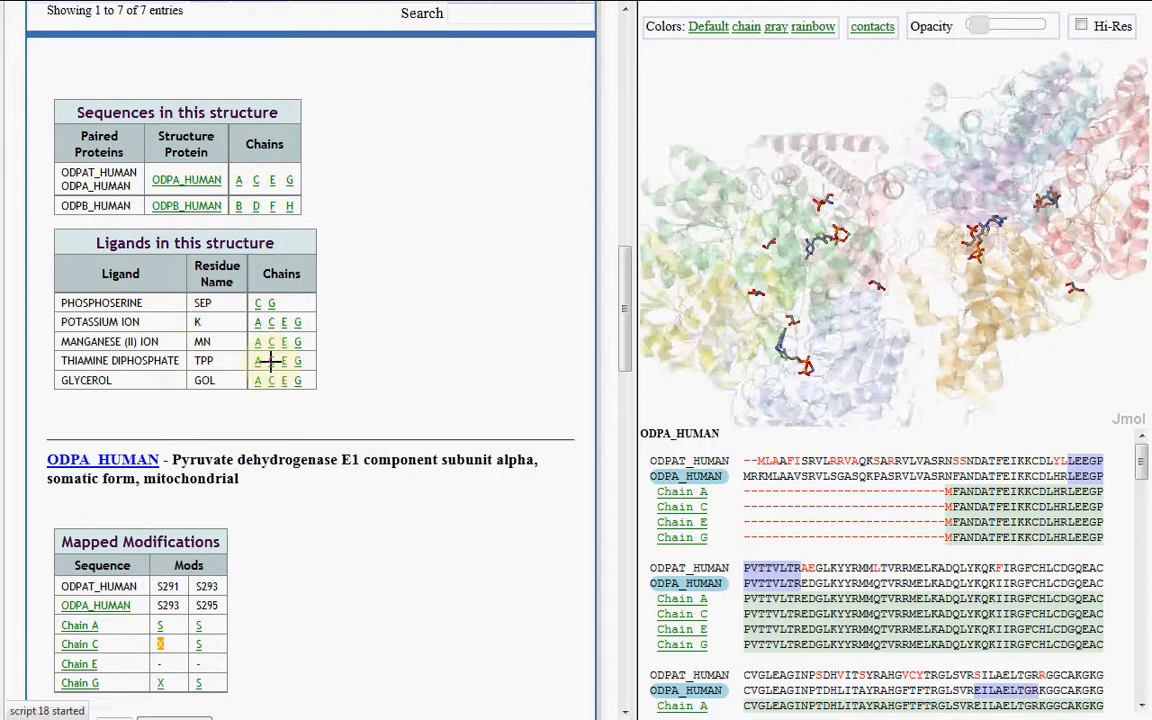
left_click_drag(943, 264, 882, 212)
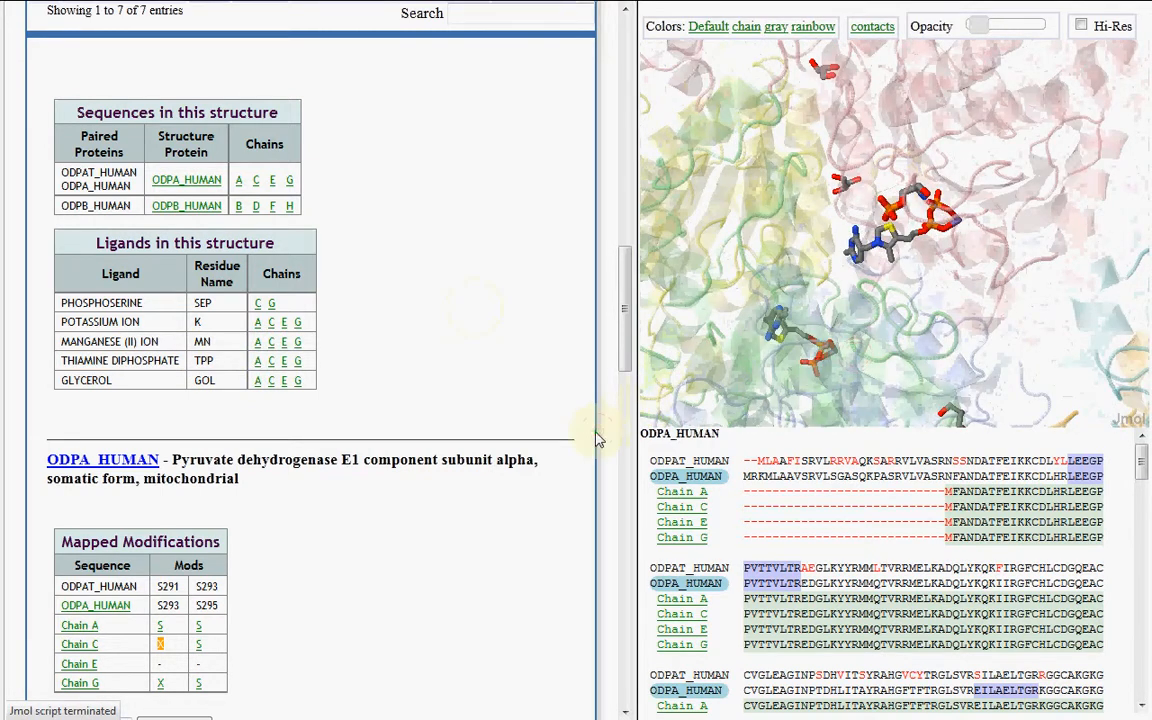
Zoom the ODPA_HUMAN annotation chart to about residues 270–321, and show chain C's modified S293 beside TPP in the structure
scroll(597, 440, "down", 5)
scroll(589, 270, "up", 1)
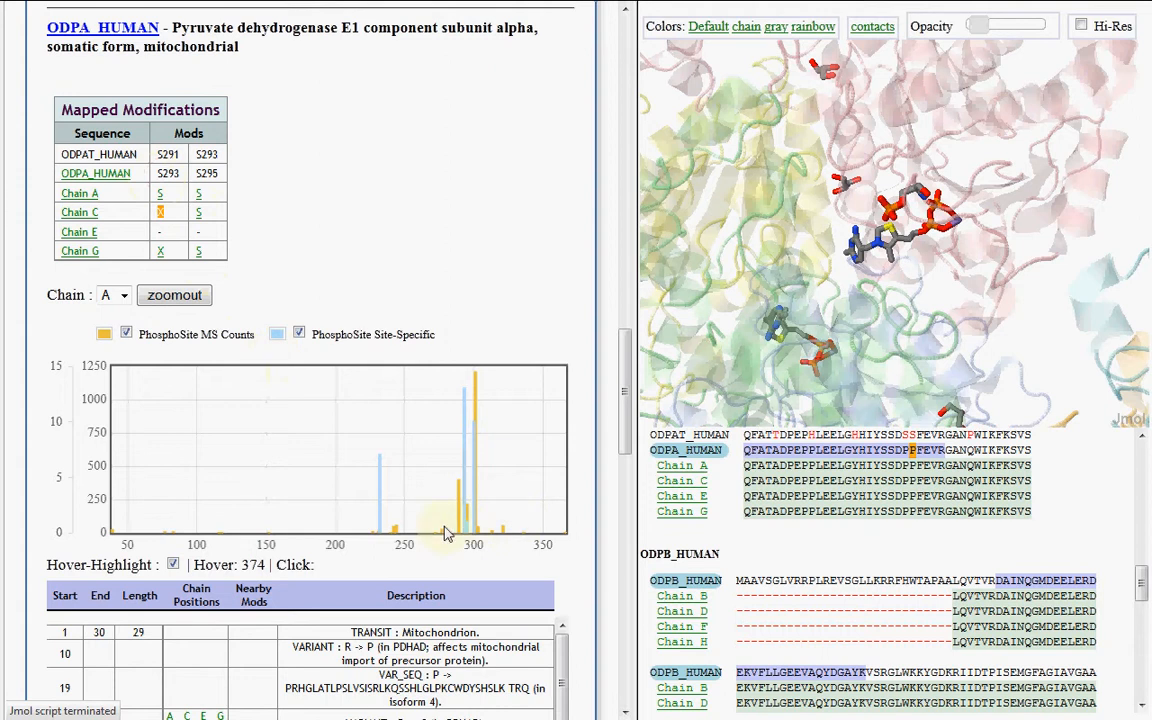
left_click_drag(505, 515, 429, 513)
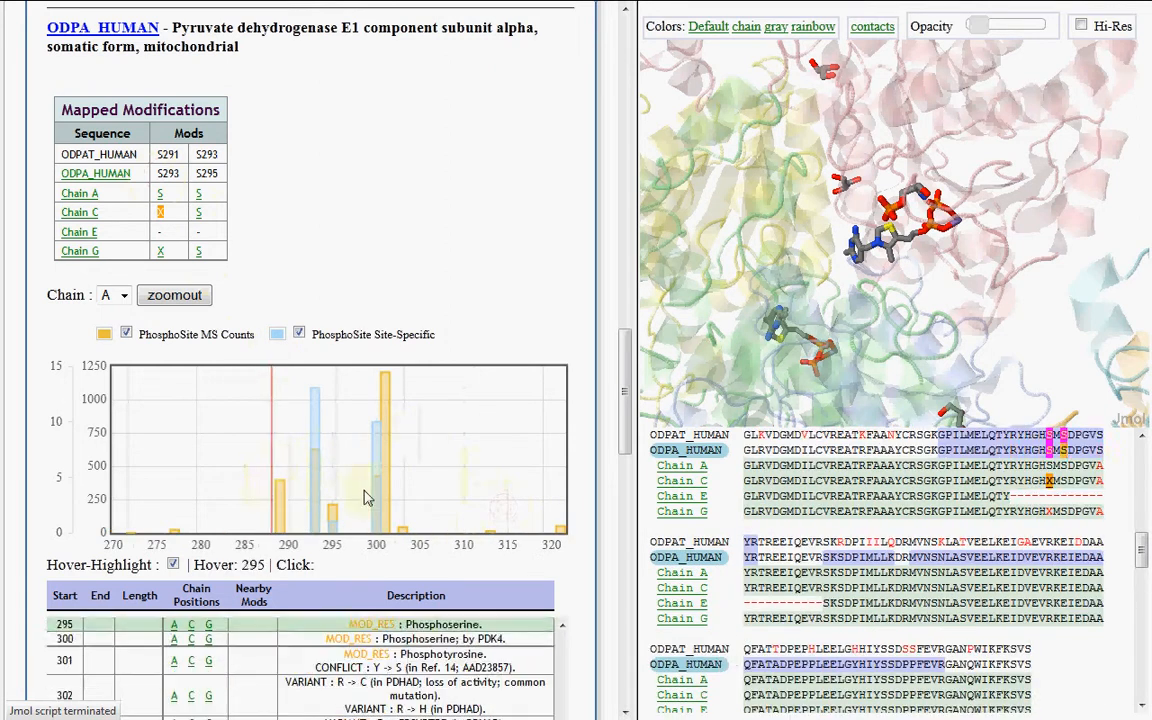
mouse_move(163, 222)
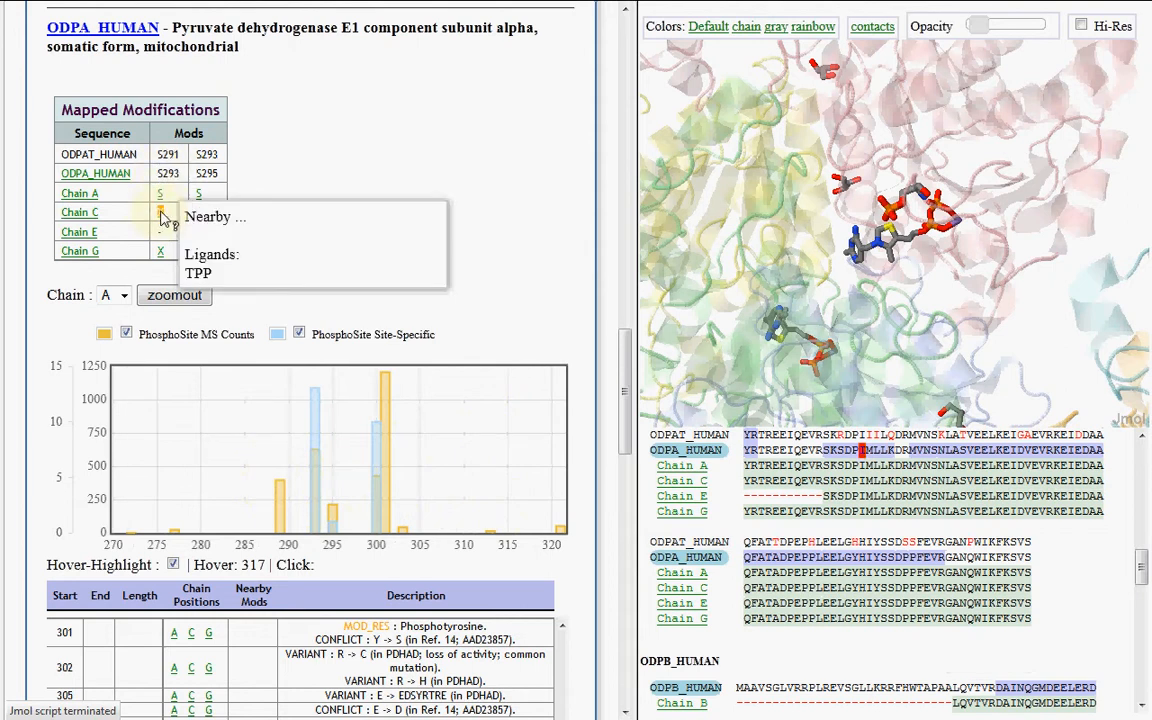
left_click(163, 218)
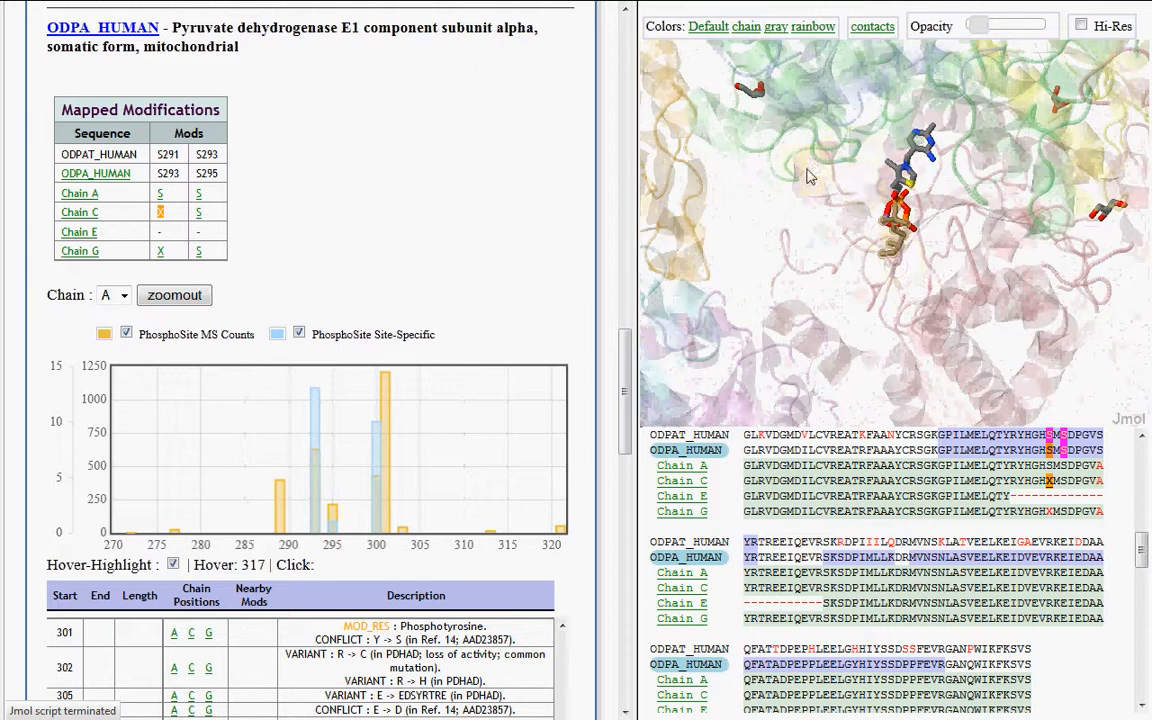
scroll(862, 184, "down", 5)
left_click_drag(912, 228, 910, 158)
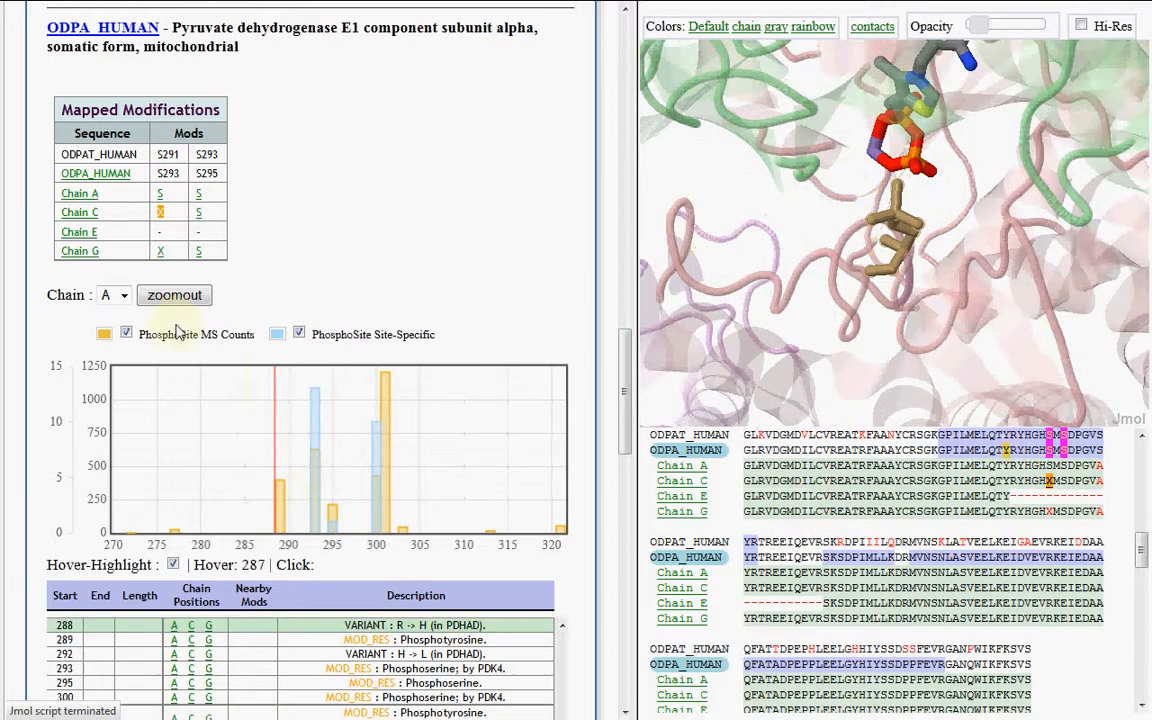
Switch the chart to chain C, turn off hover-highlighting, and mark residues 289, 293, 295, 300, 301 and 303 in the structure
left_click(117, 295)
left_click(110, 330)
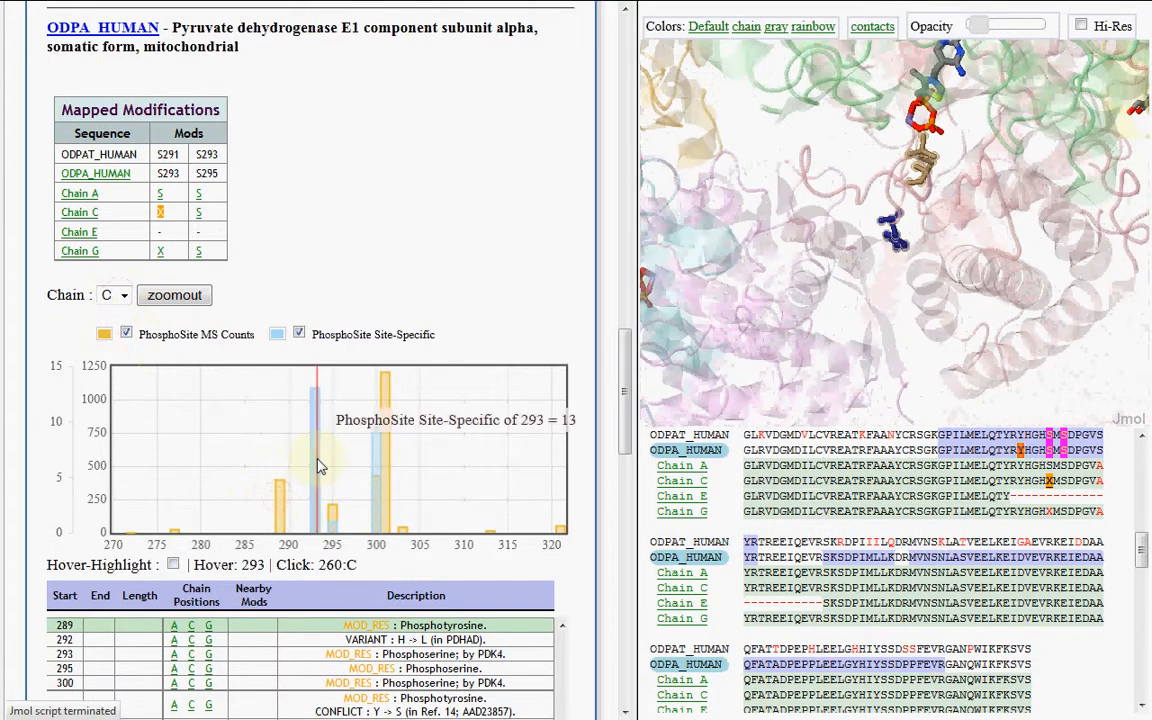
left_click(319, 465)
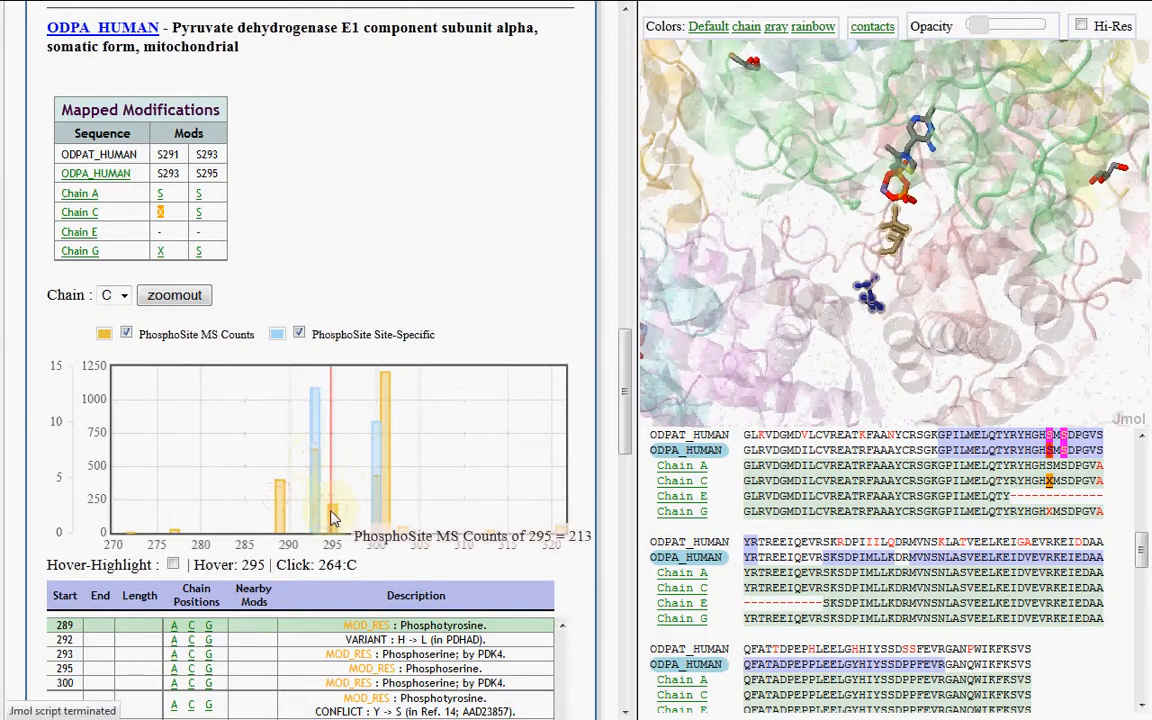
left_click(333, 518)
left_click(377, 501)
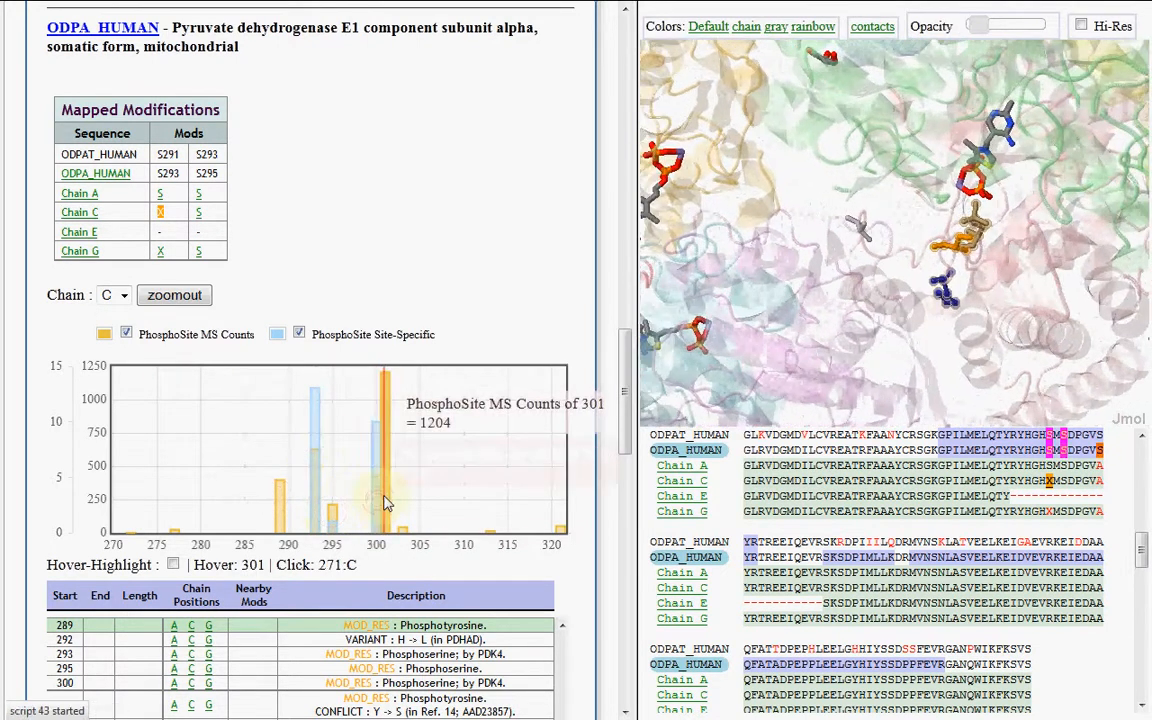
left_click(389, 510)
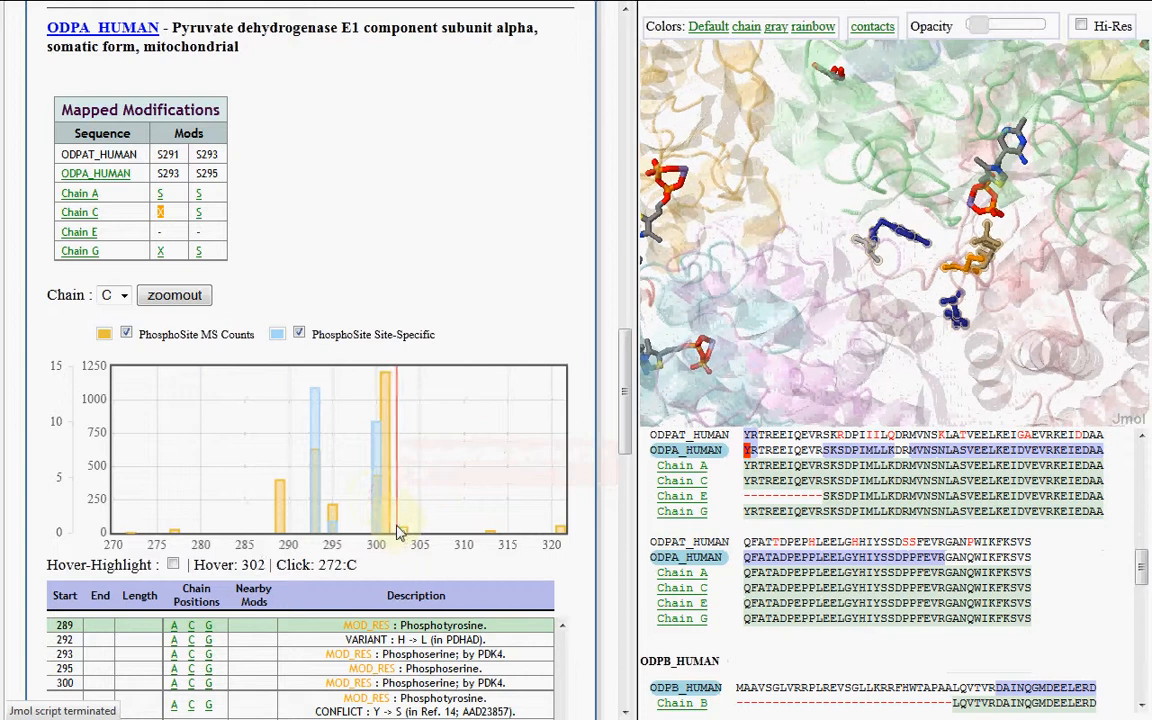
left_click(402, 528)
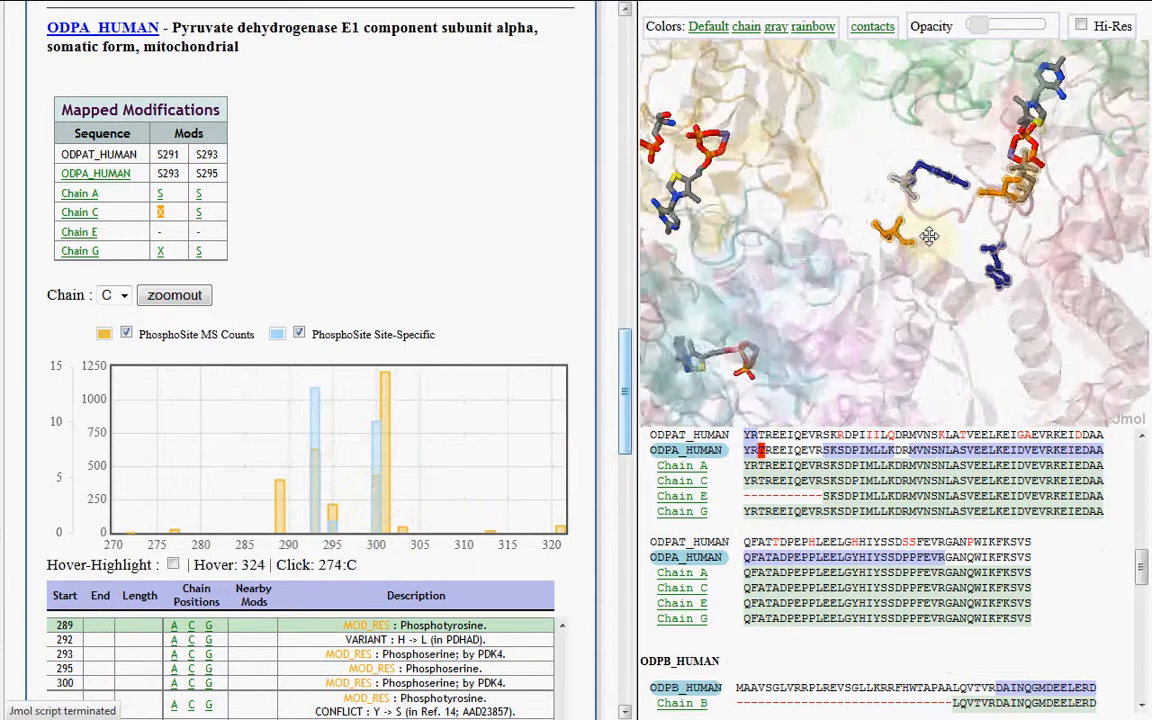
Raise the structure's opacity slightly and inspect the marked residues around TPP from several angles
left_click_drag(929, 235, 901, 178)
left_click_drag(985, 28, 991, 26)
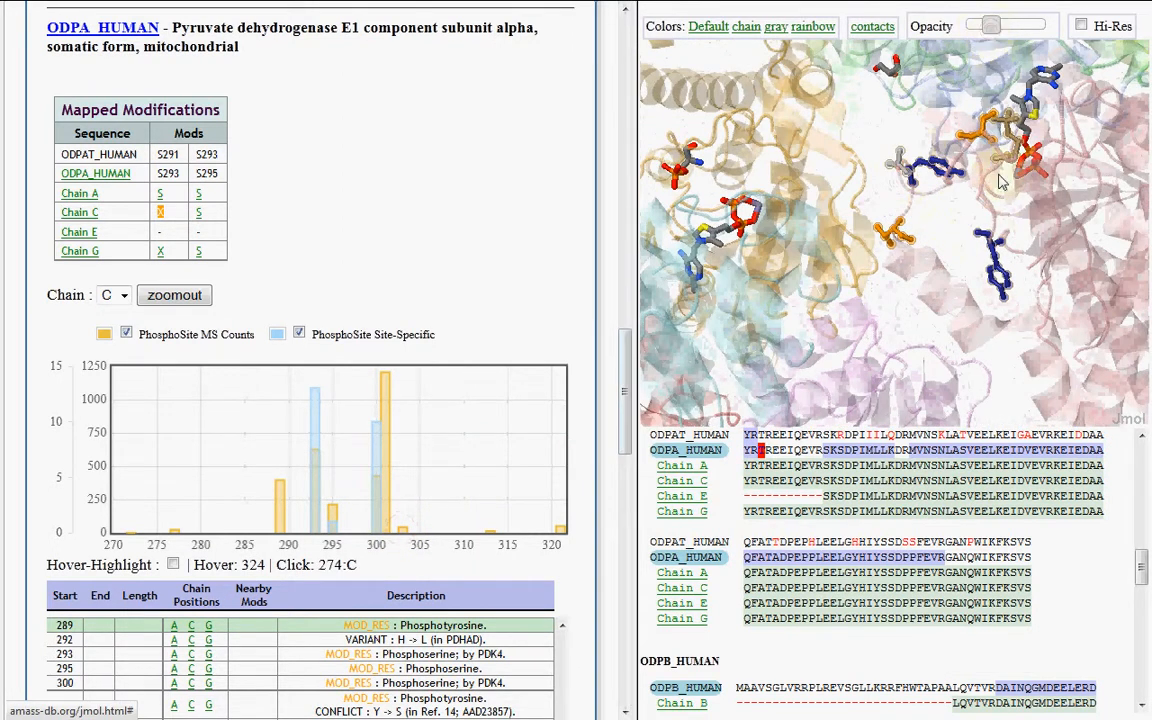
left_click(988, 192)
left_click_drag(988, 192, 895, 287)
Open the RCSB PDB entry for 3exh and read its primary citation and PubMed abstract
scroll(490, 224, "up", 8)
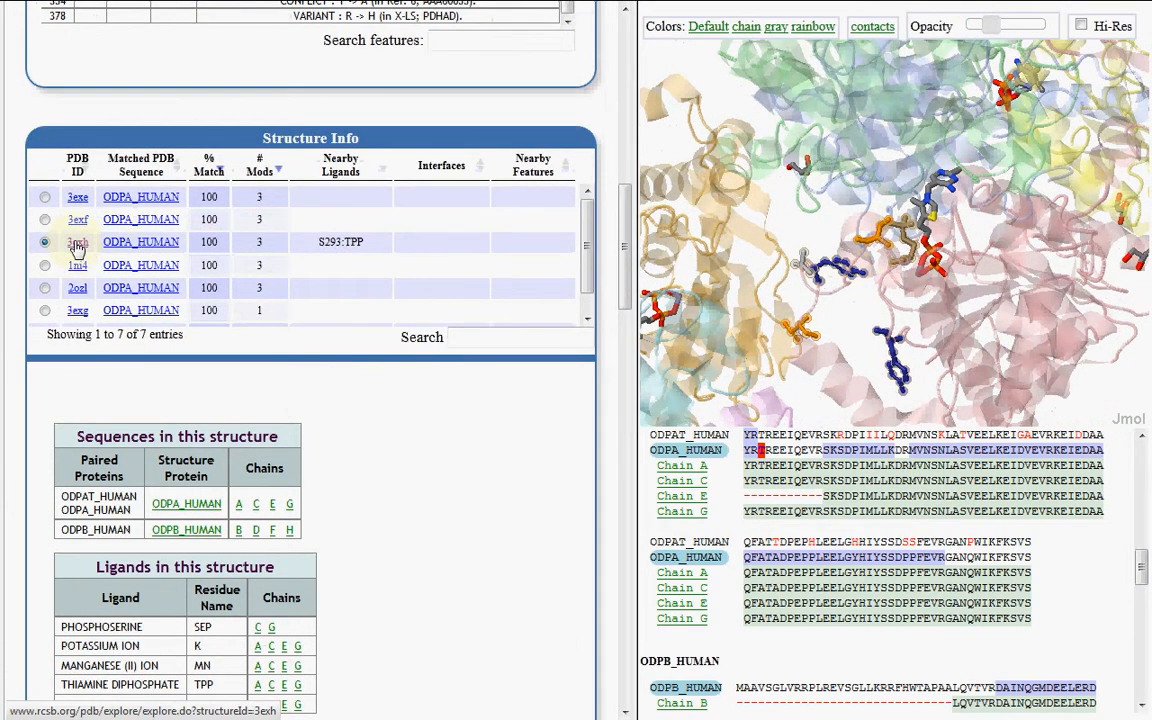
left_click(77, 245)
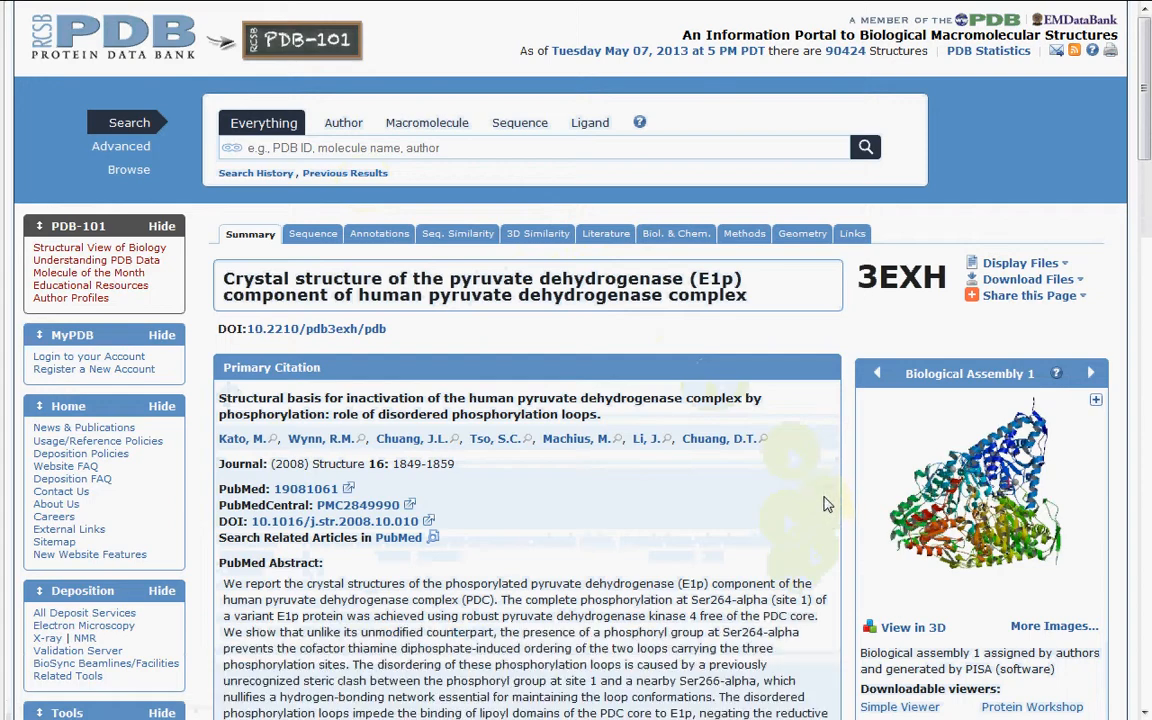
scroll(828, 481, "down", 5)
scroll(585, 240, "up", 1)
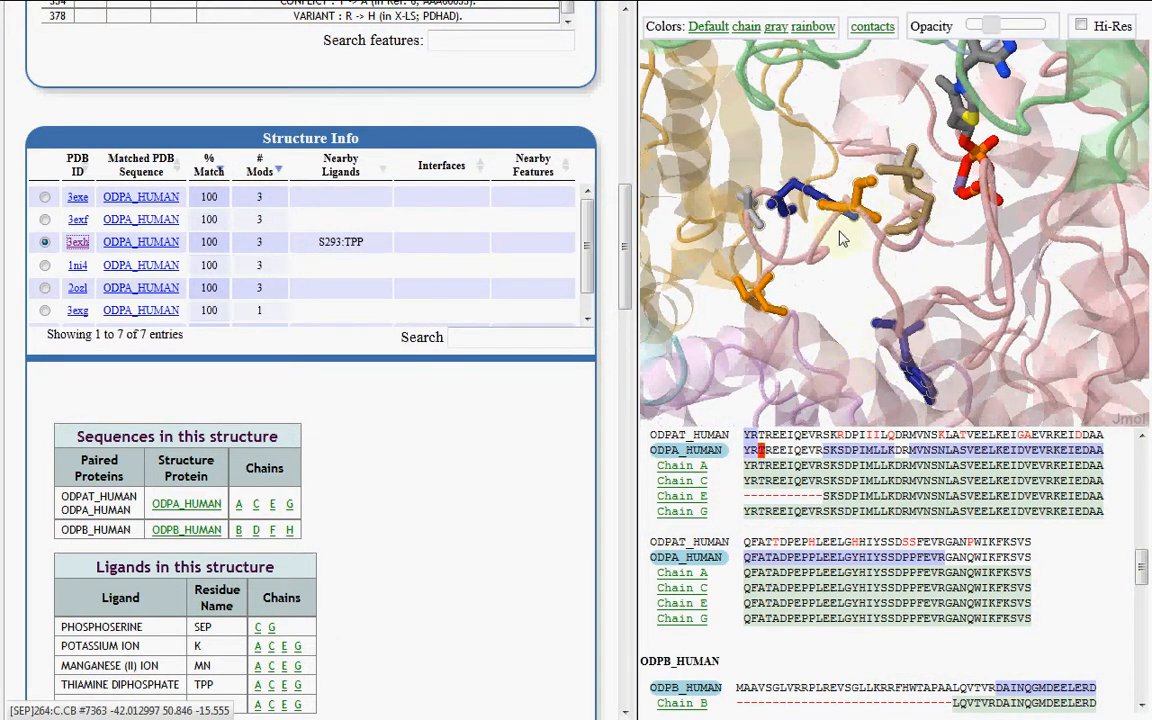
Back in AMASS, examine how the marked phosphorylation-site residues on chain C sit relative to the TPP ligand in 3exh
left_click_drag(727, 279, 790, 241)
left_click_drag(930, 233, 914, 216)
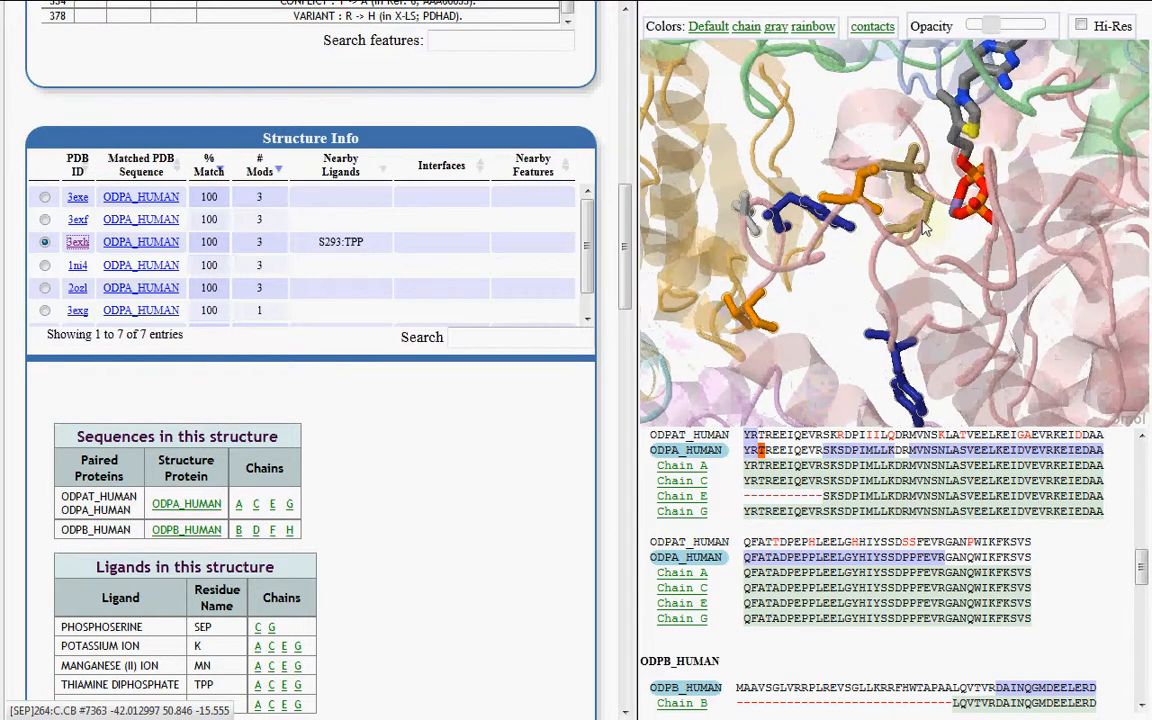
left_click_drag(976, 190, 918, 268)
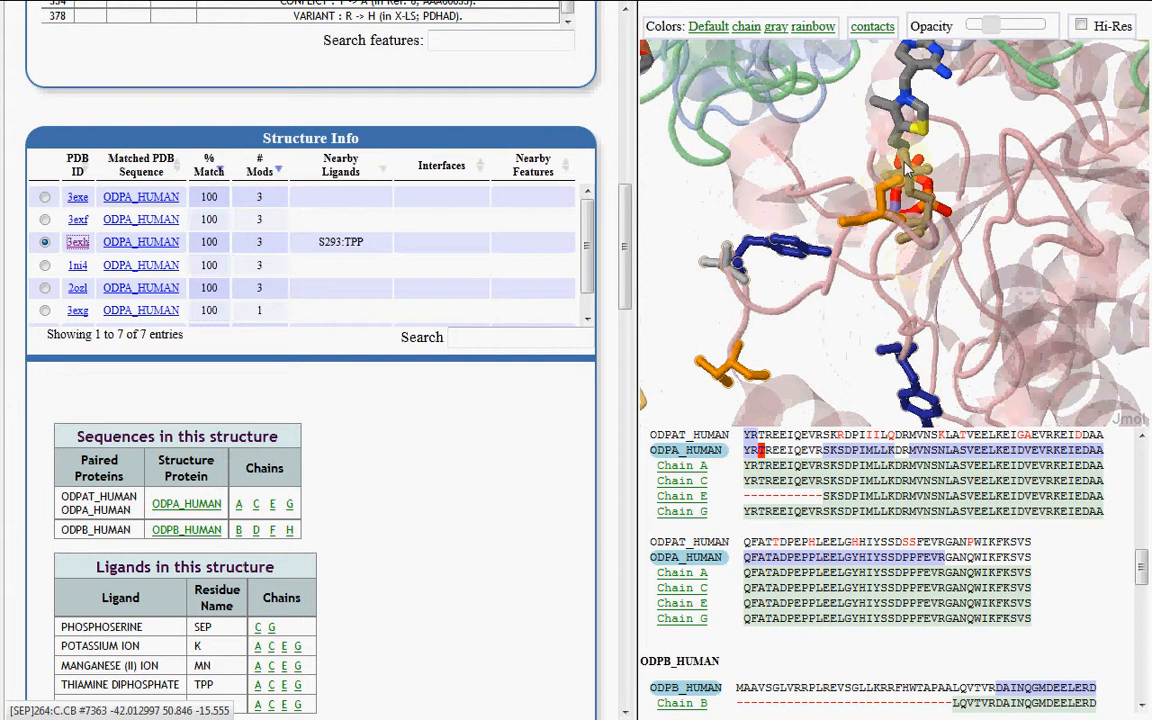
mouse_move(907, 172)
left_click_drag(907, 172, 806, 236)
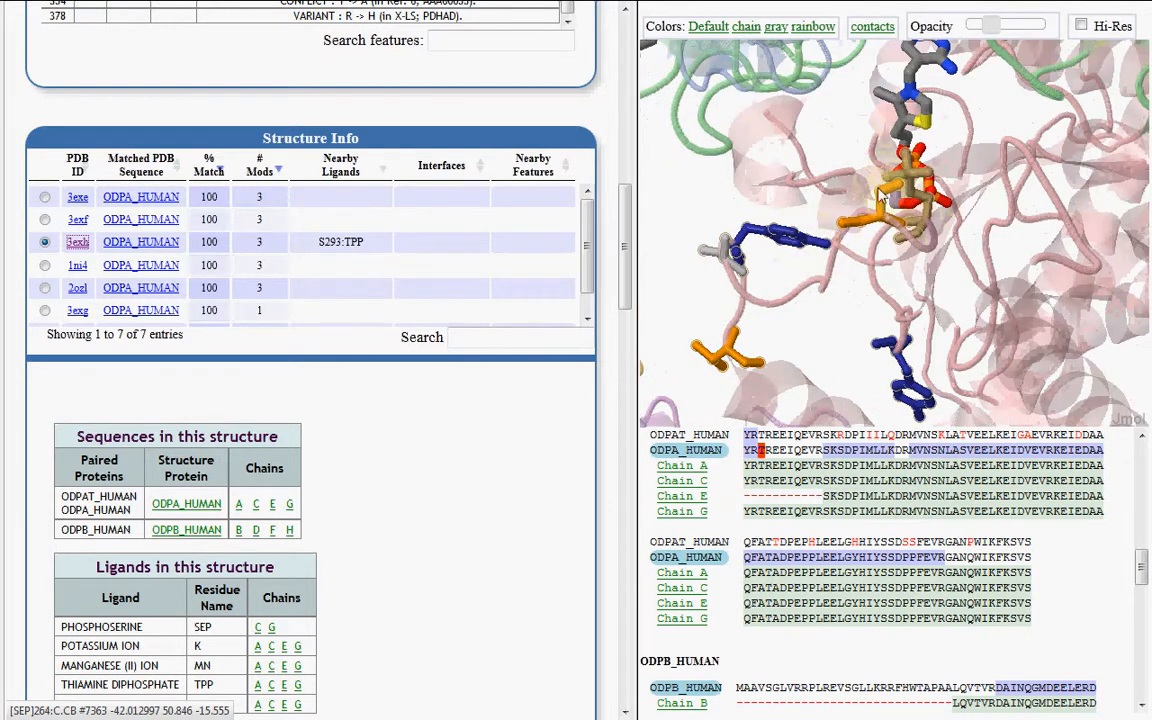
left_click_drag(880, 197, 745, 307)
left_click_drag(815, 160, 913, 177)
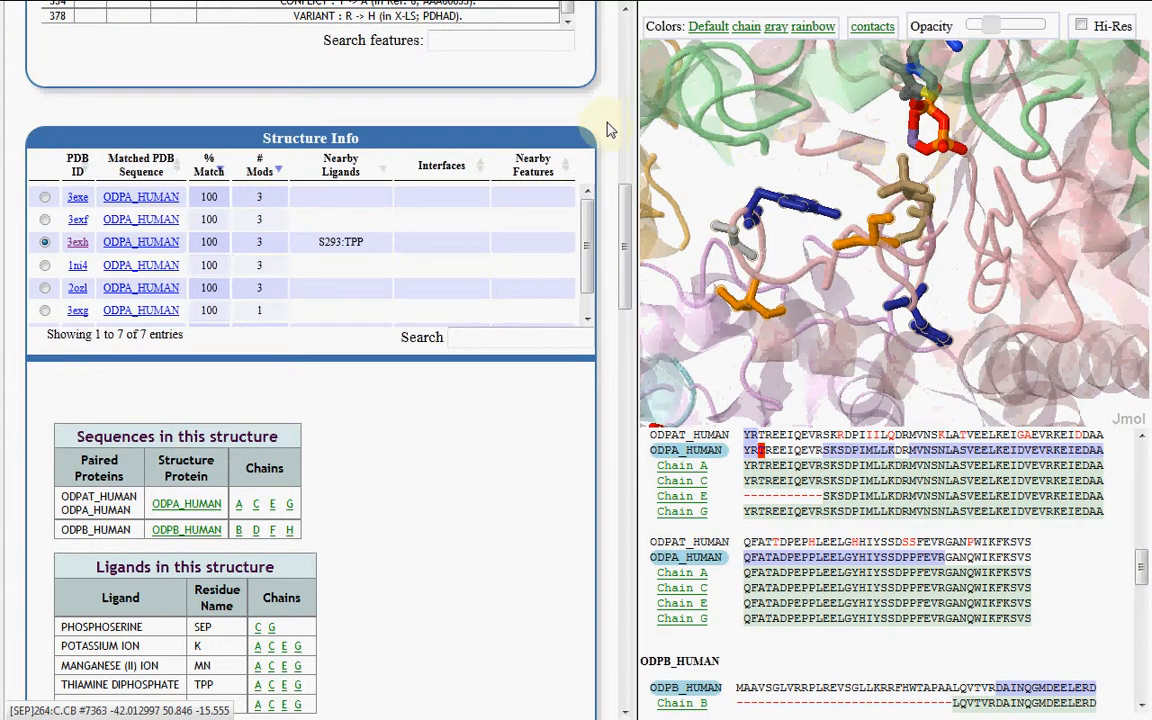
scroll(575, 444, "down", 3)
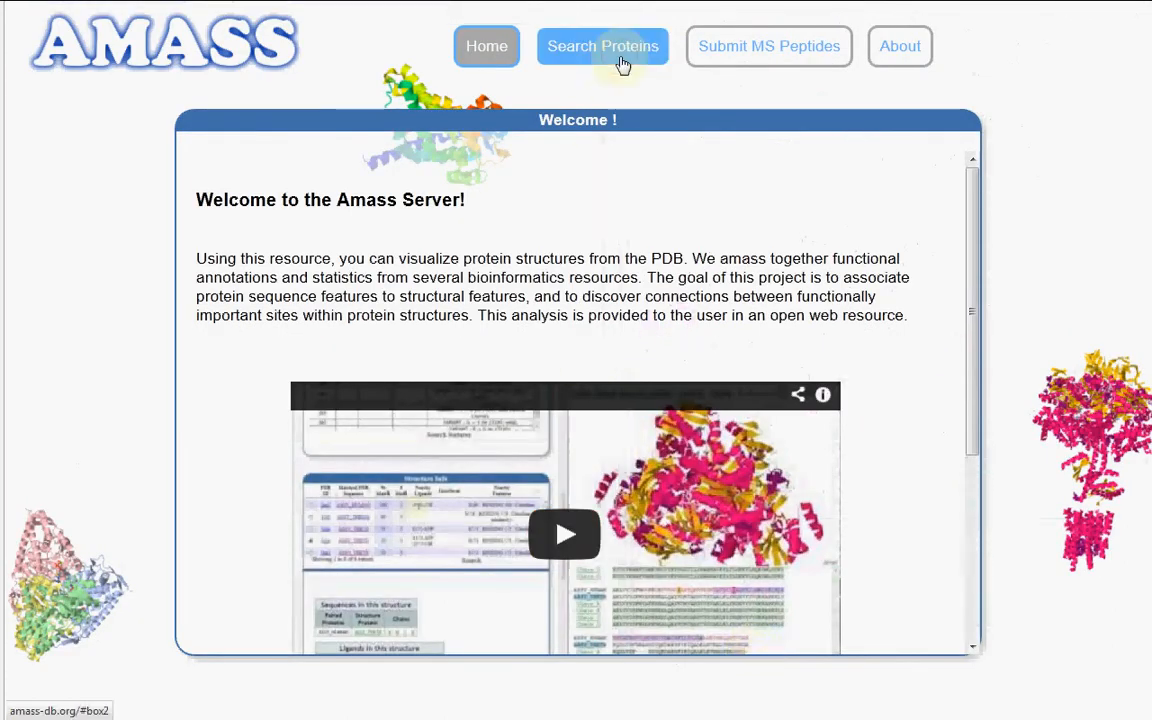
Look over AMASS's protein search and MS peptide submission pages, and view the credits and contact e-mail in the About section
left_click(620, 63)
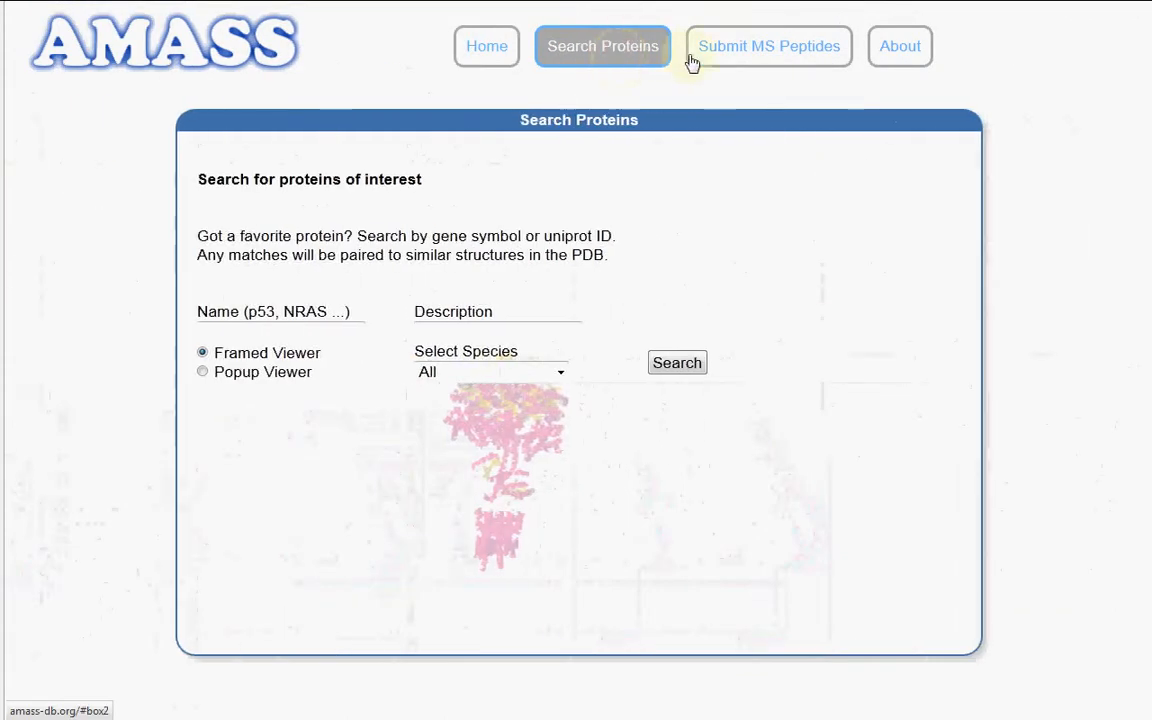
left_click(734, 63)
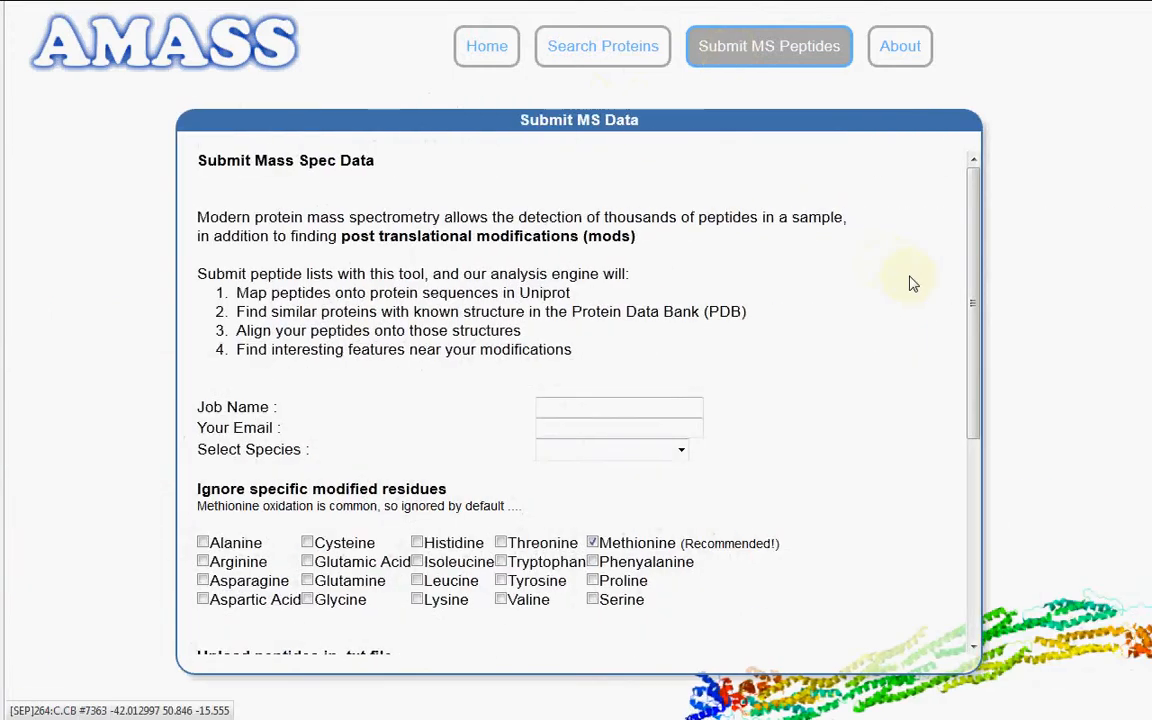
left_click(905, 66)
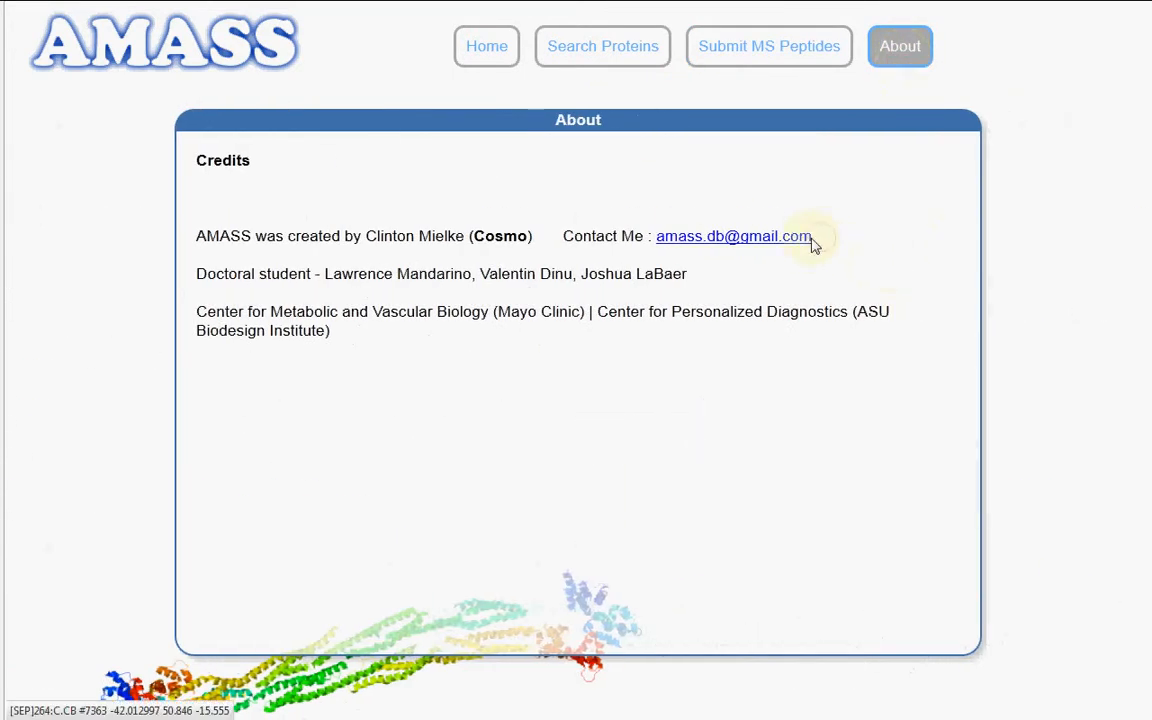
left_click_drag(813, 242, 665, 247)
left_click(728, 172)
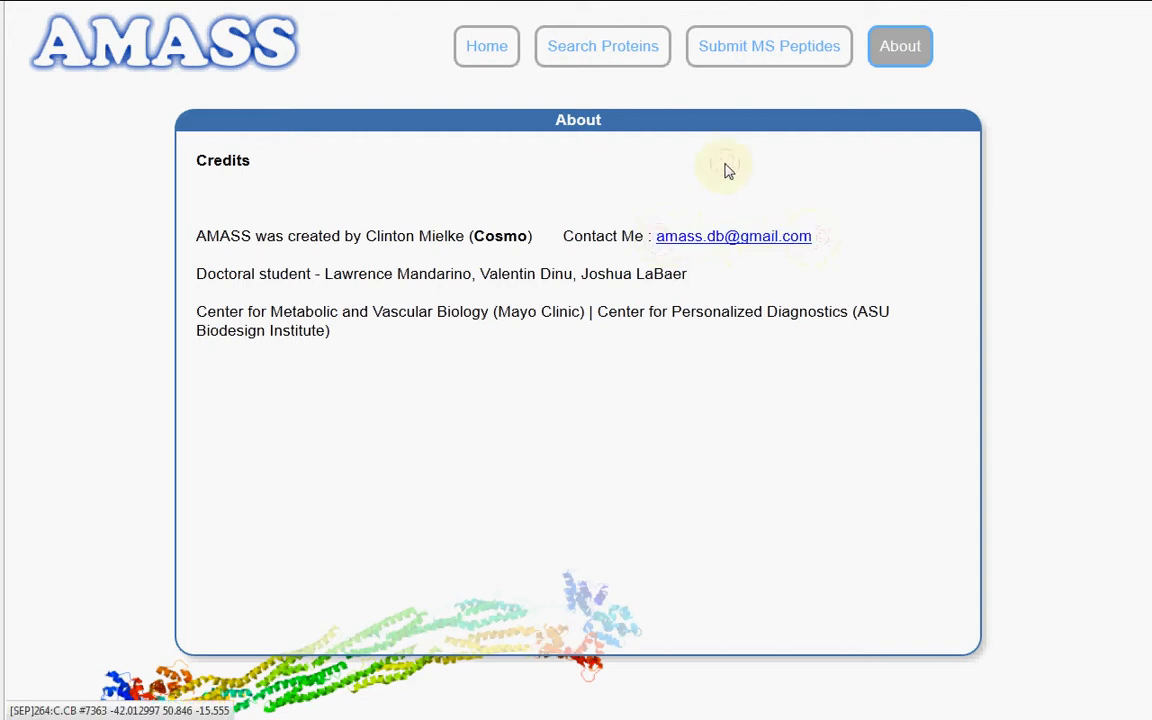